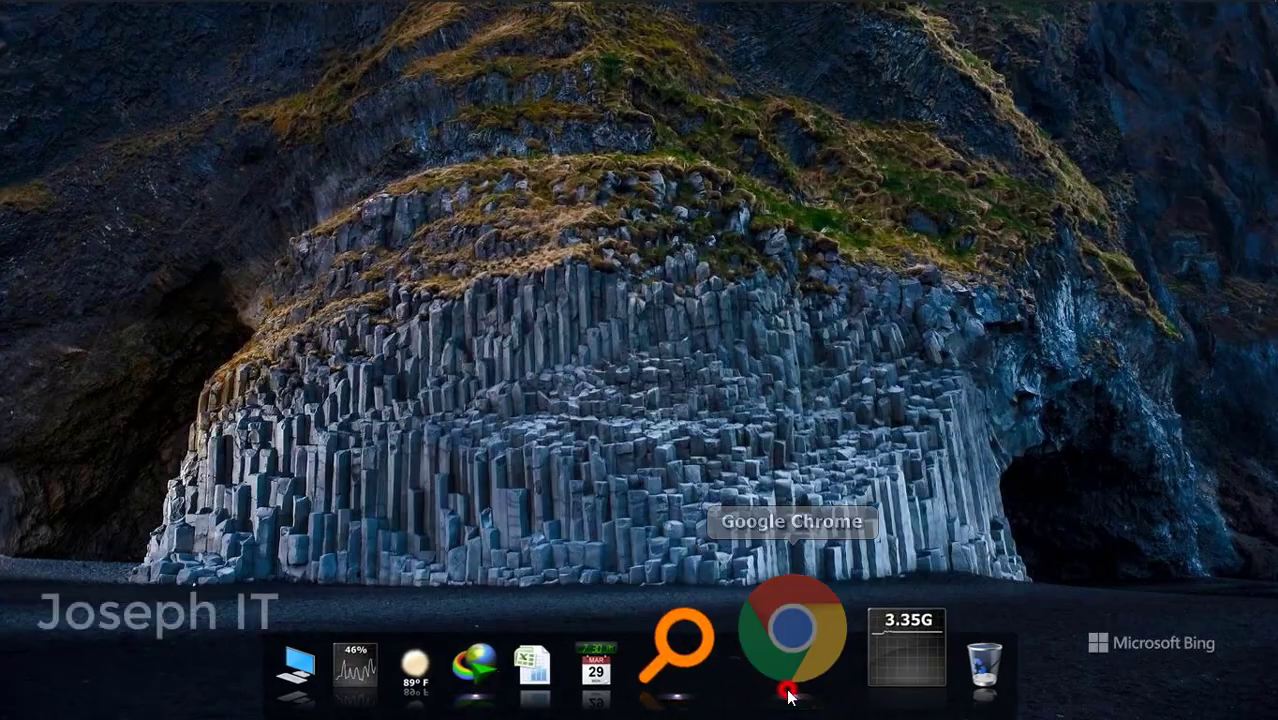
# - Scroll the GTA V page in Chrome to the Download button and start the 36.15 GB download
pyautogui.click(788, 690)
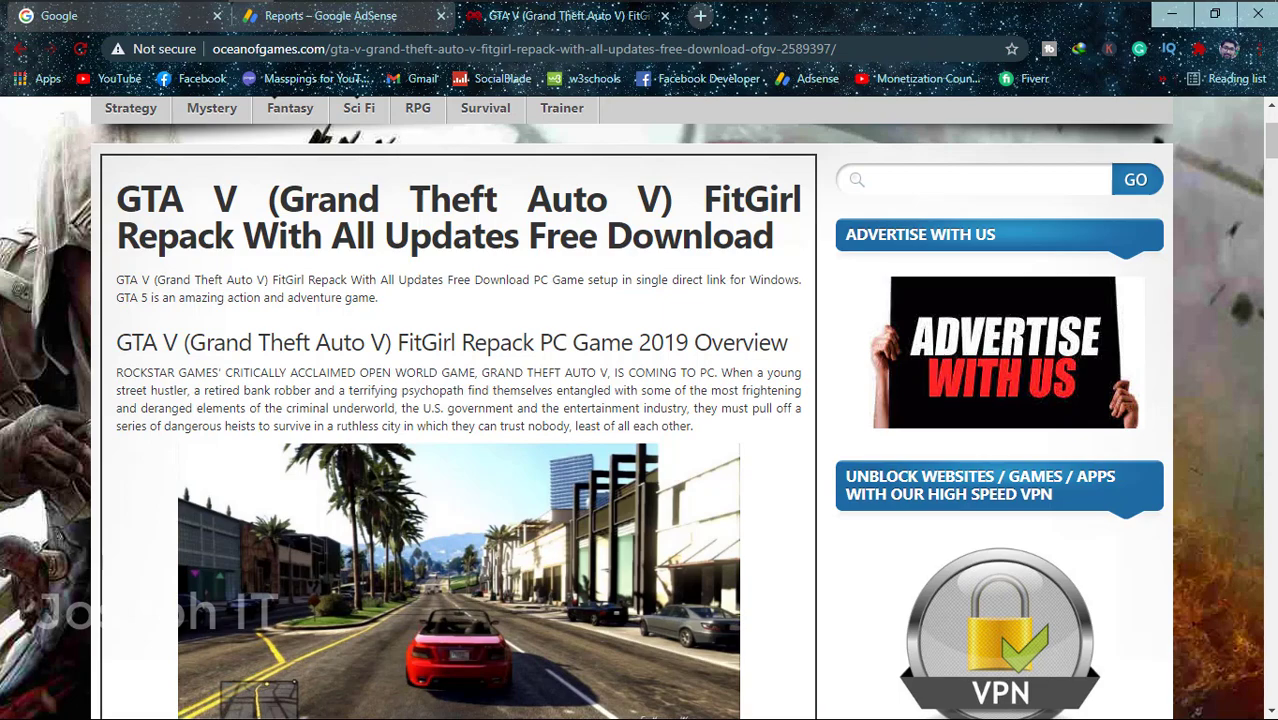
pyautogui.scroll(-15, 431, 469)
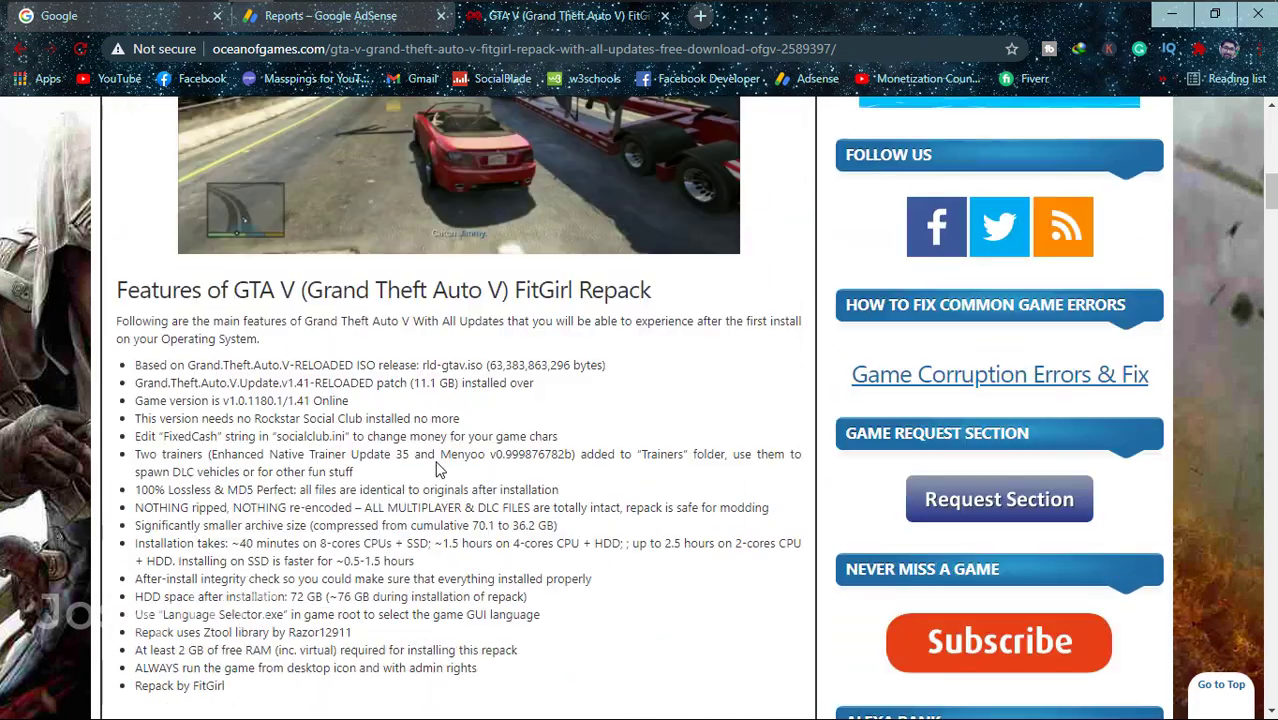
pyautogui.scroll(-15, 438, 462)
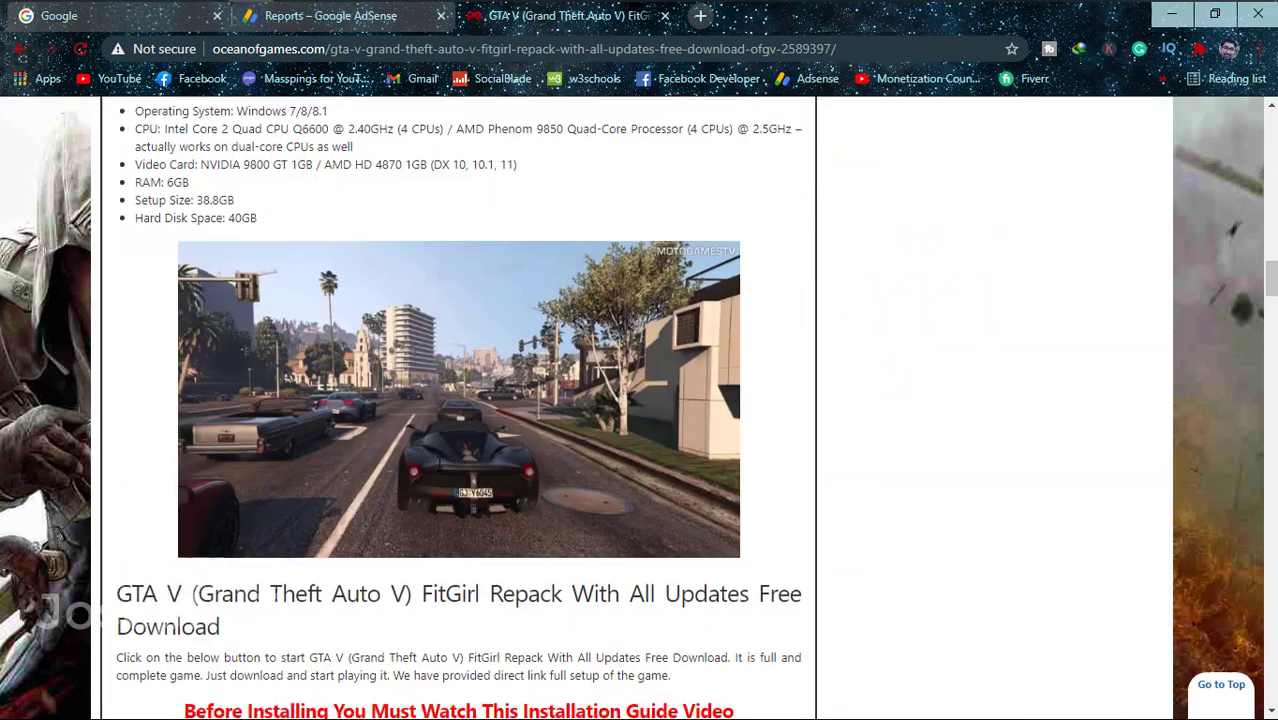
pyautogui.scroll(-2, 439, 465)
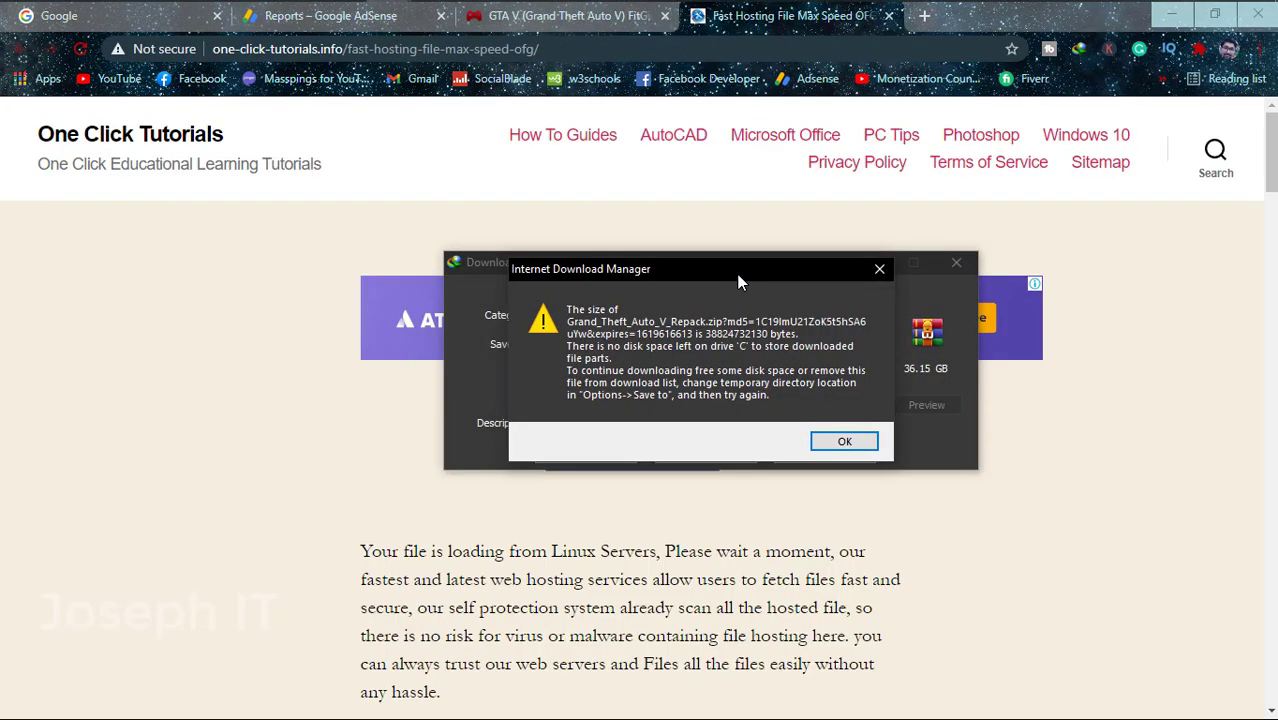
pyautogui.click(838, 262)
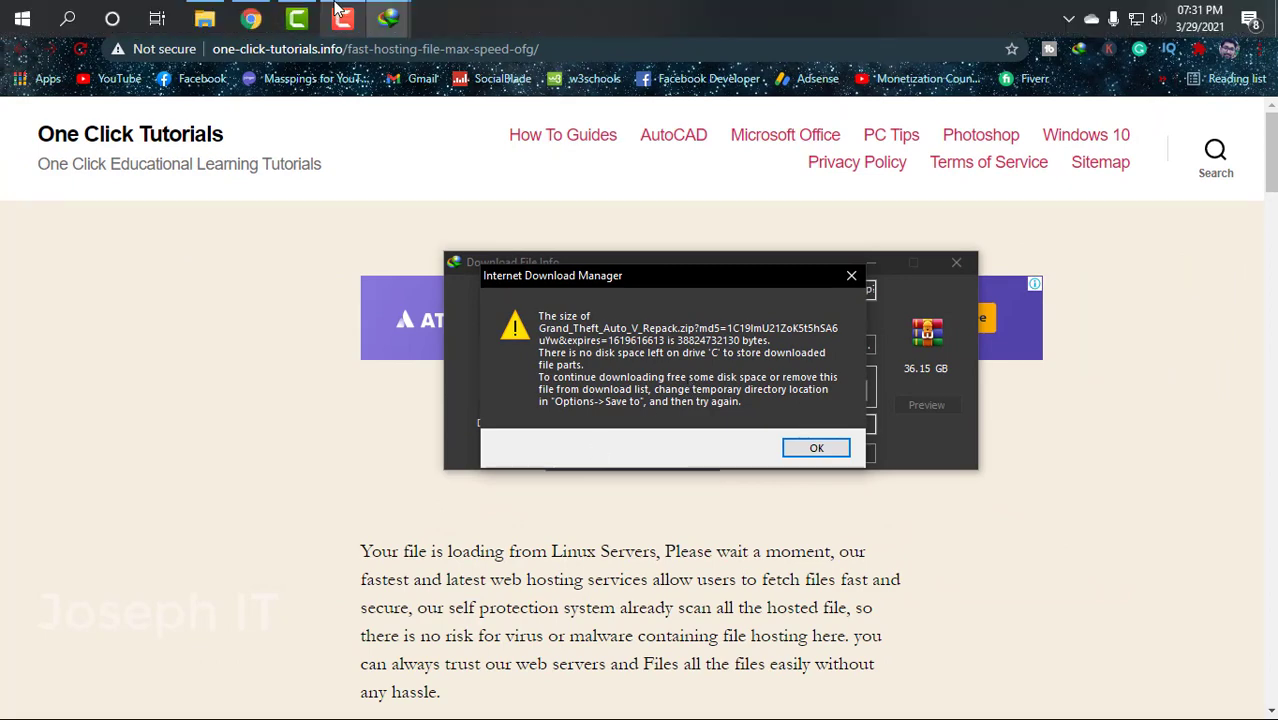
# - Check in File Explorer that Local Disk (C:) has only 34.0 GB free of 78.9 GB
pyautogui.click(204, 13)
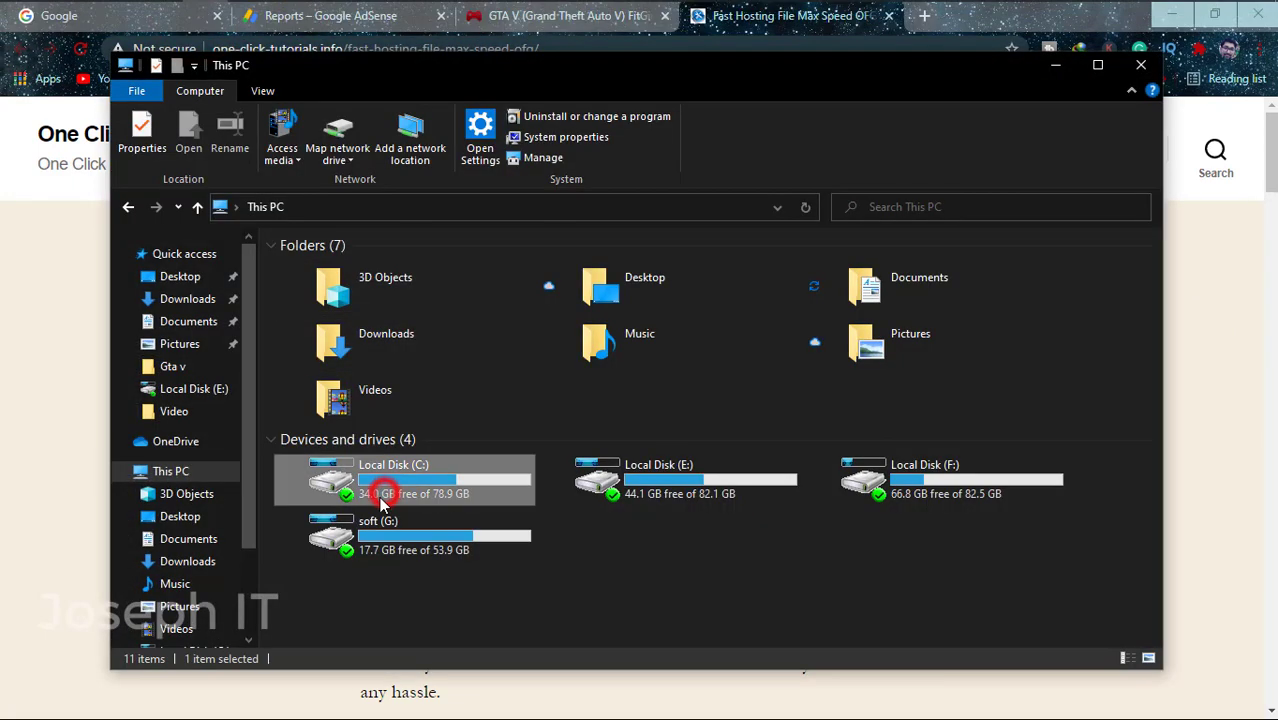
pyautogui.click(380, 500)
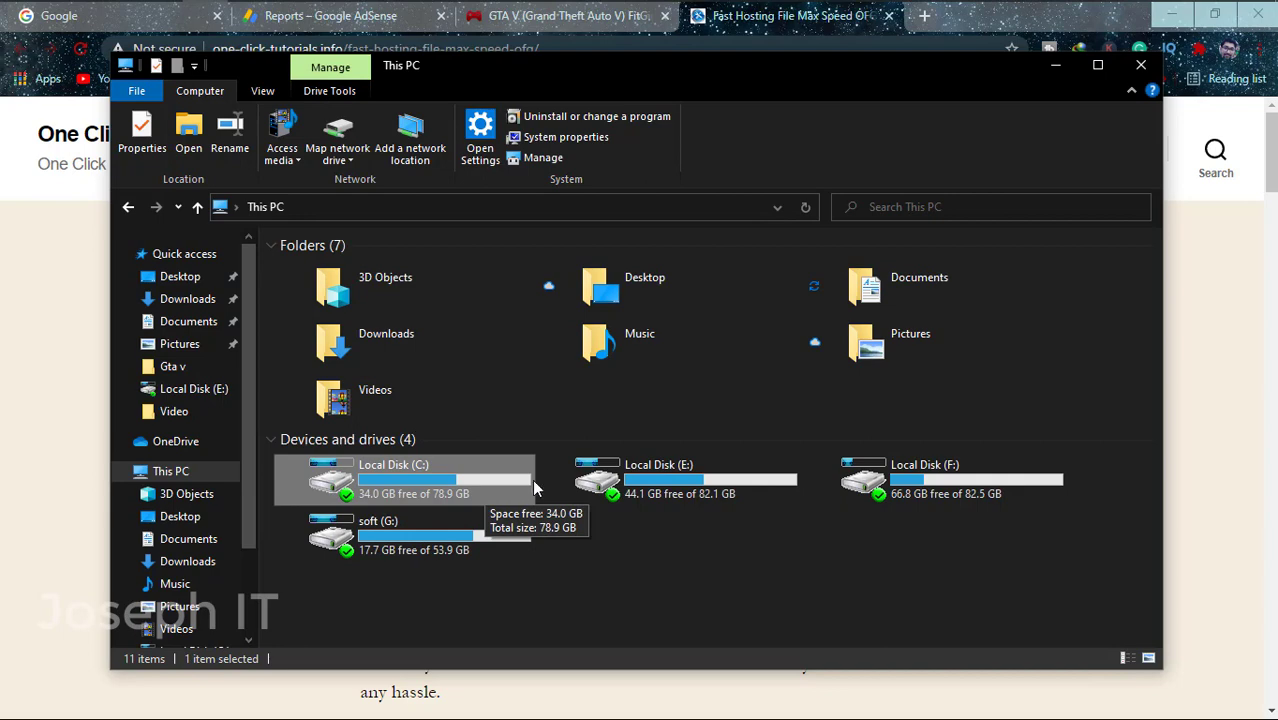
# - Dismiss the disk-space error, cancel the GTA V download, and minimize Chrome to the desktop
pyautogui.click(1054, 65)
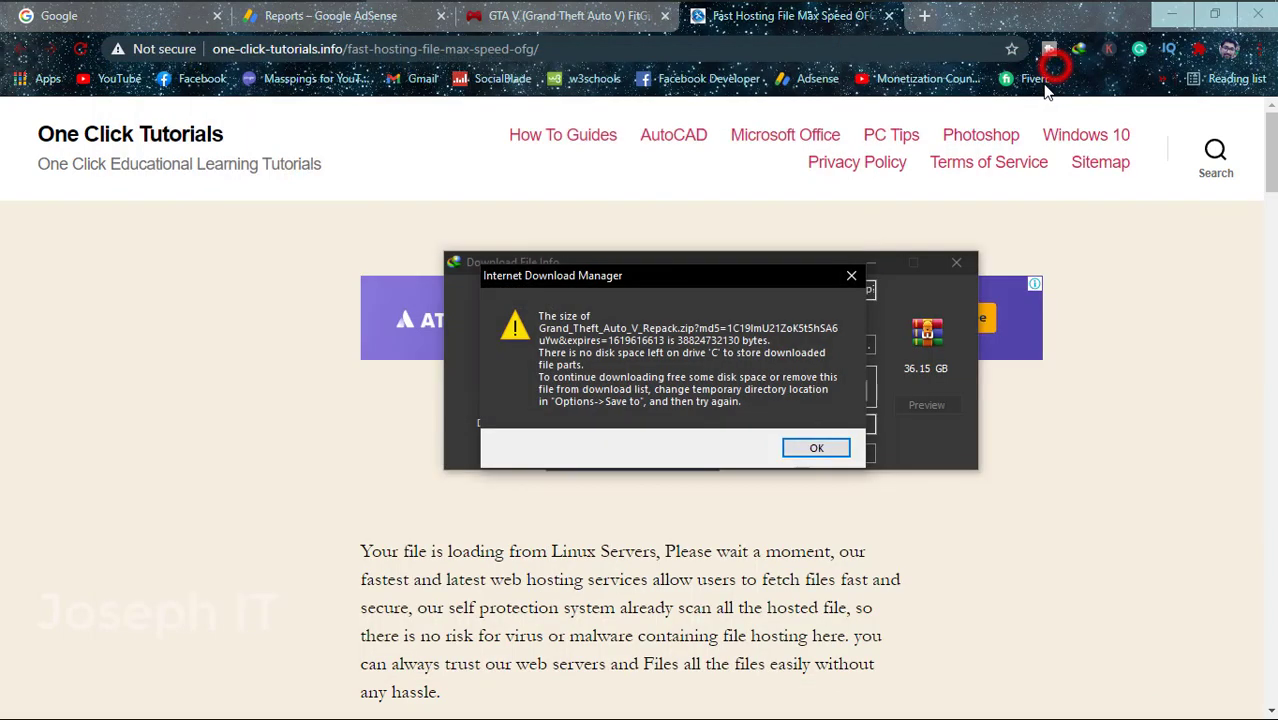
pyautogui.click(851, 276)
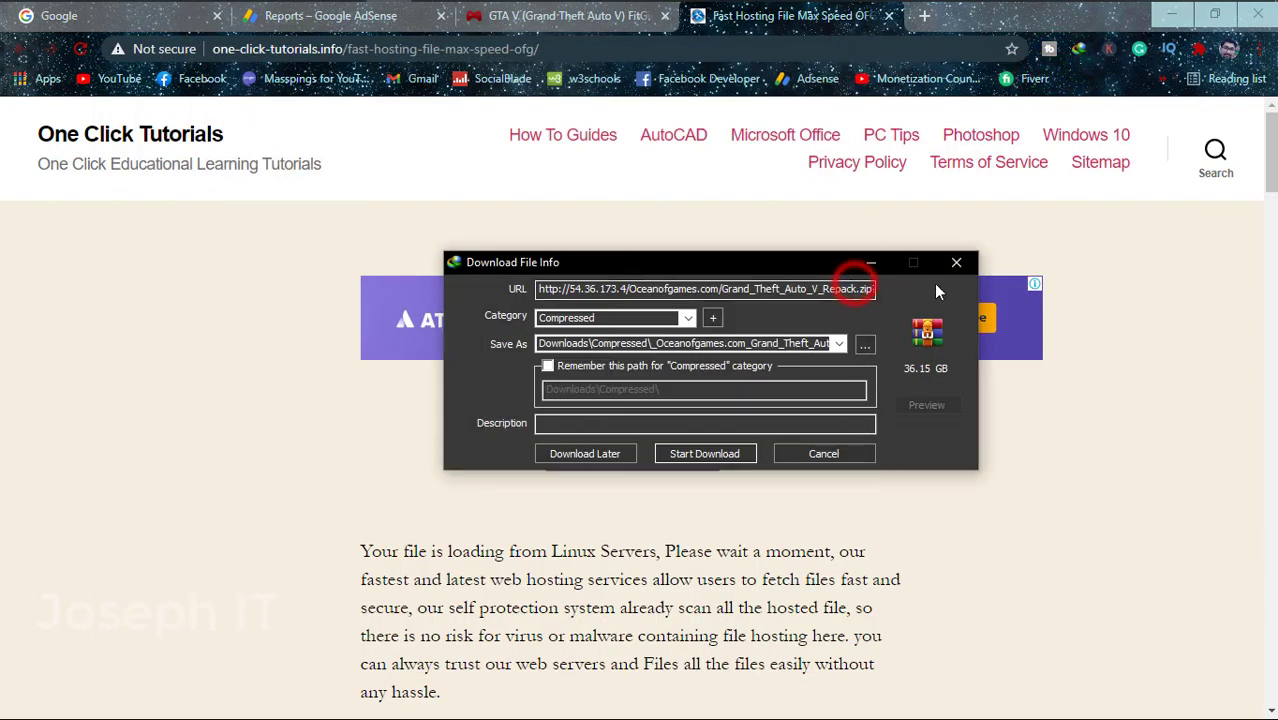
pyautogui.click(955, 262)
pyautogui.click(705, 447)
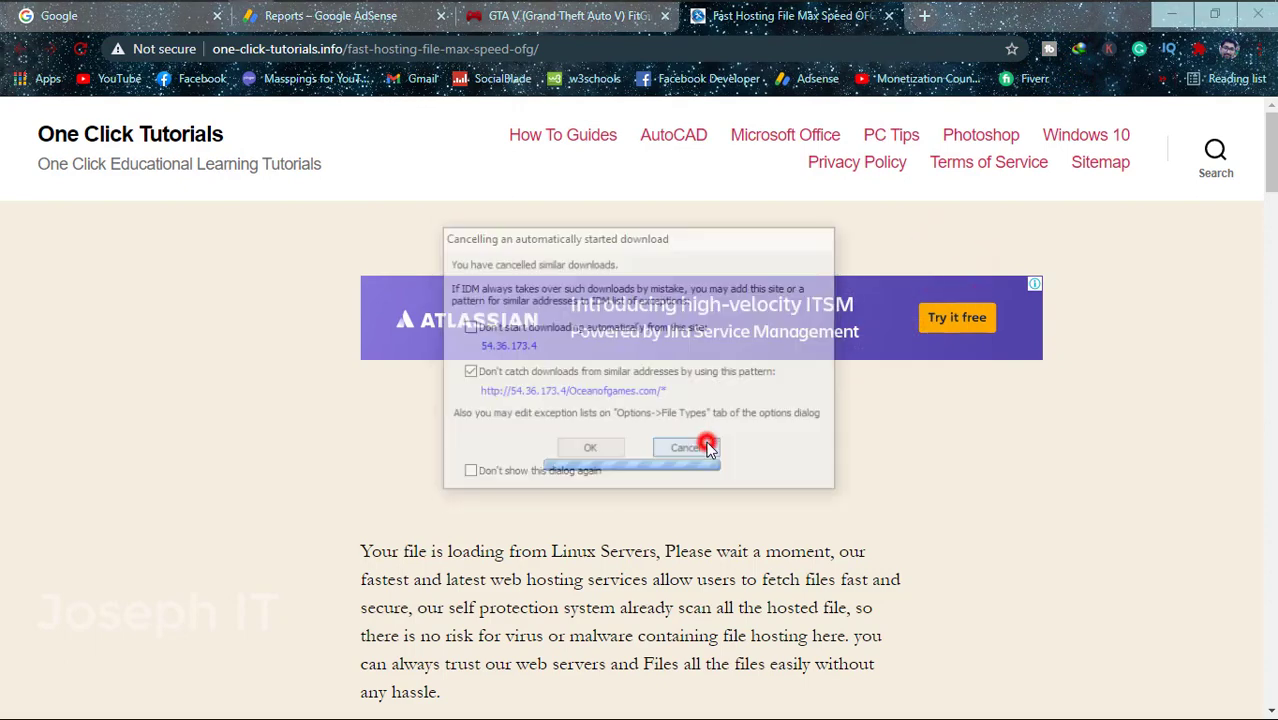
pyautogui.click(1172, 20)
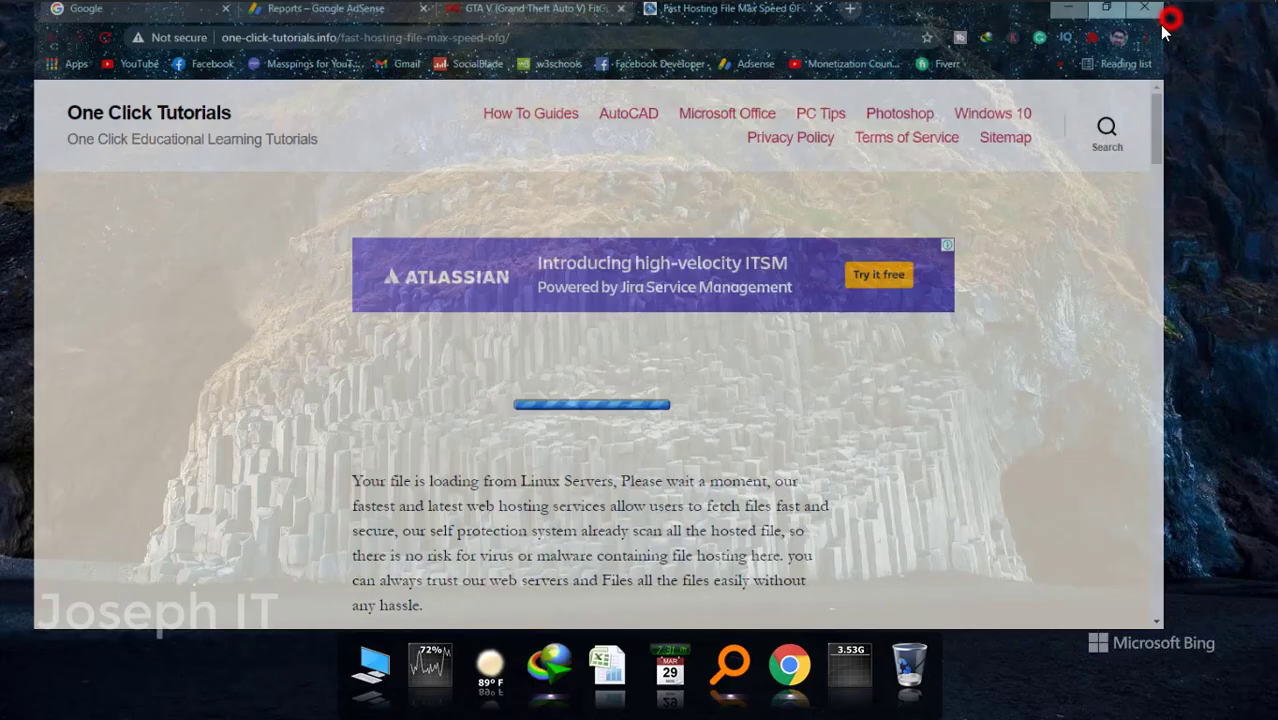
pyautogui.click(558, 646)
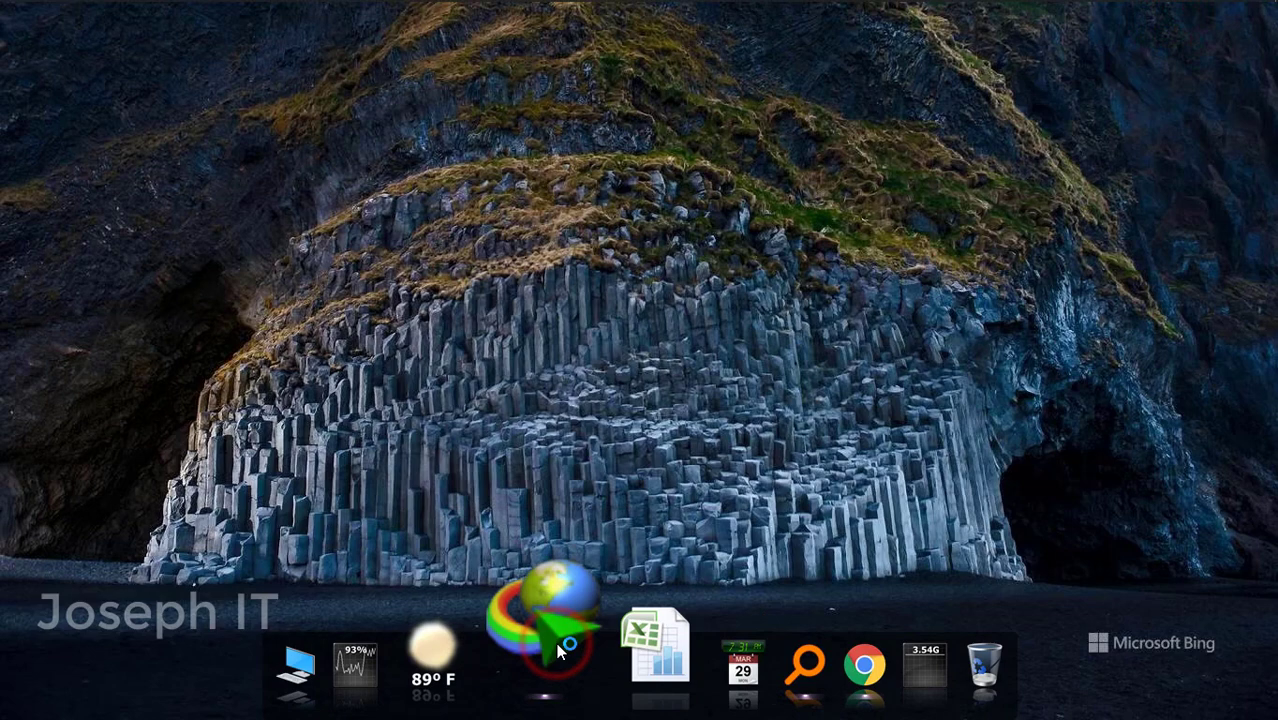
# - Open IDM's Options on the Save to page, showing the temporary directory Downloads\Compressed on drive C
pyautogui.moveTo(607, 165); pyautogui.dragTo(617, 124)
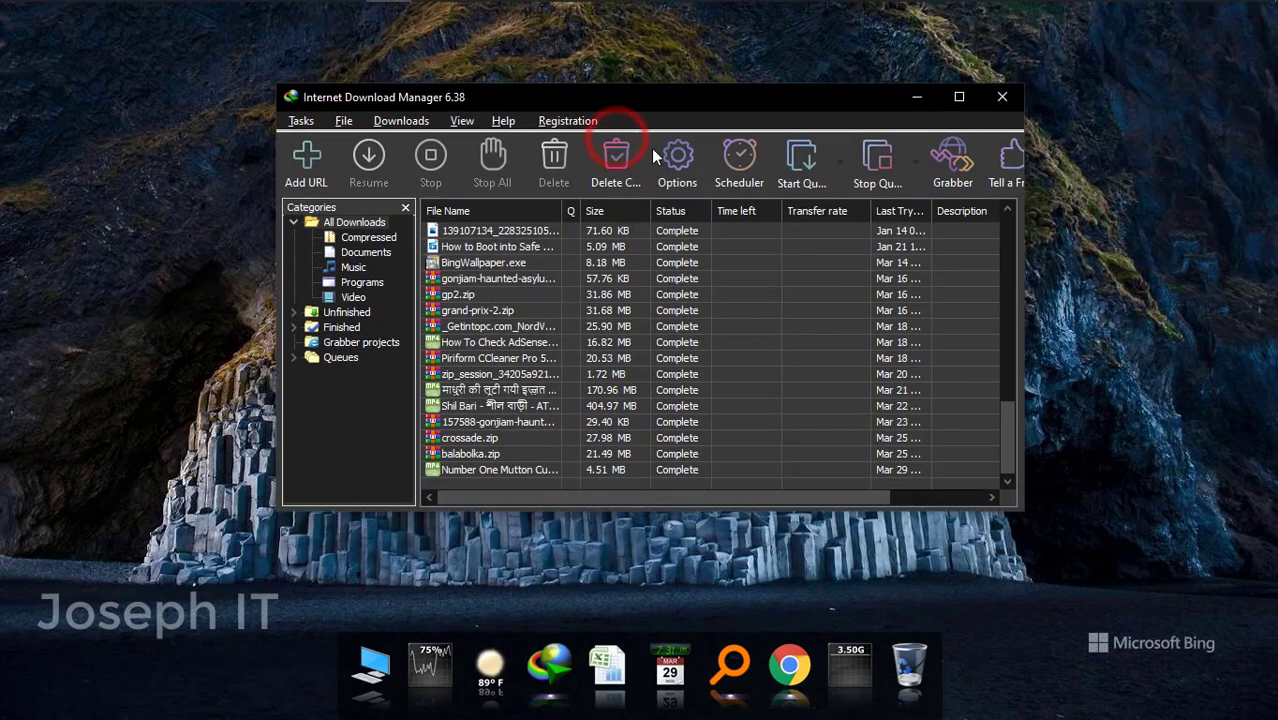
pyautogui.click(413, 121)
pyautogui.click(436, 362)
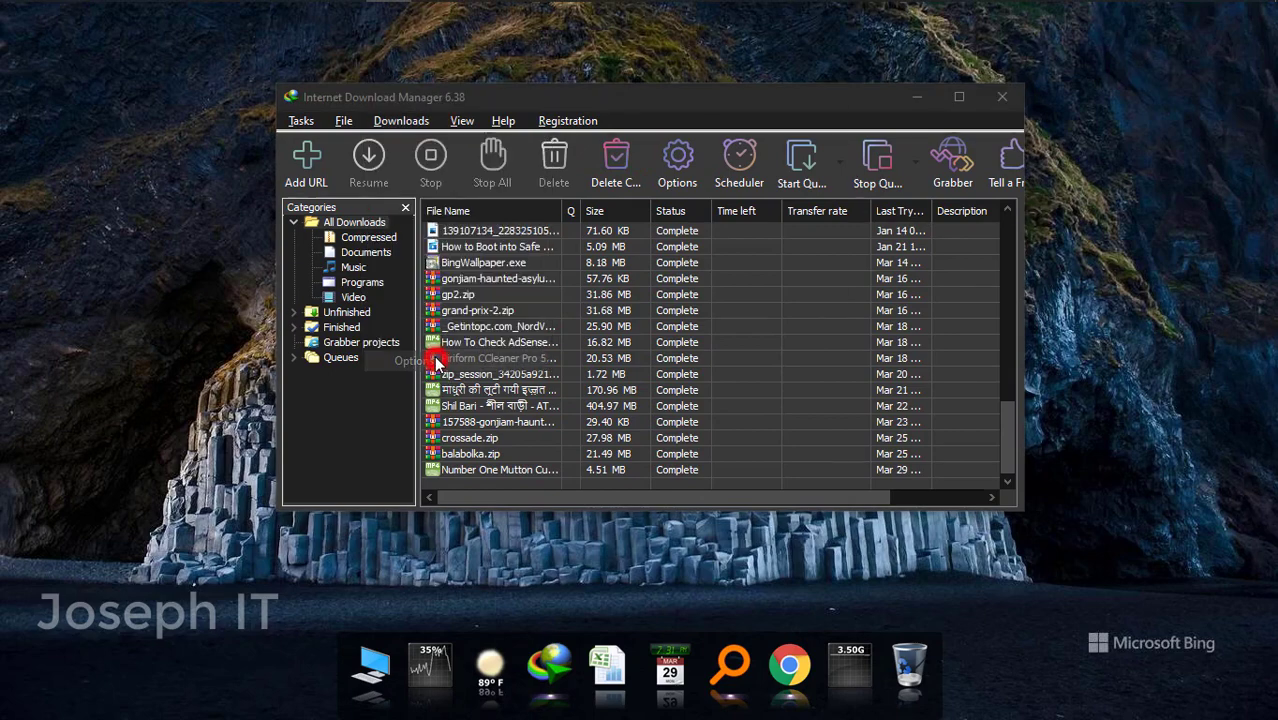
pyautogui.moveTo(605, 57); pyautogui.dragTo(639, 71)
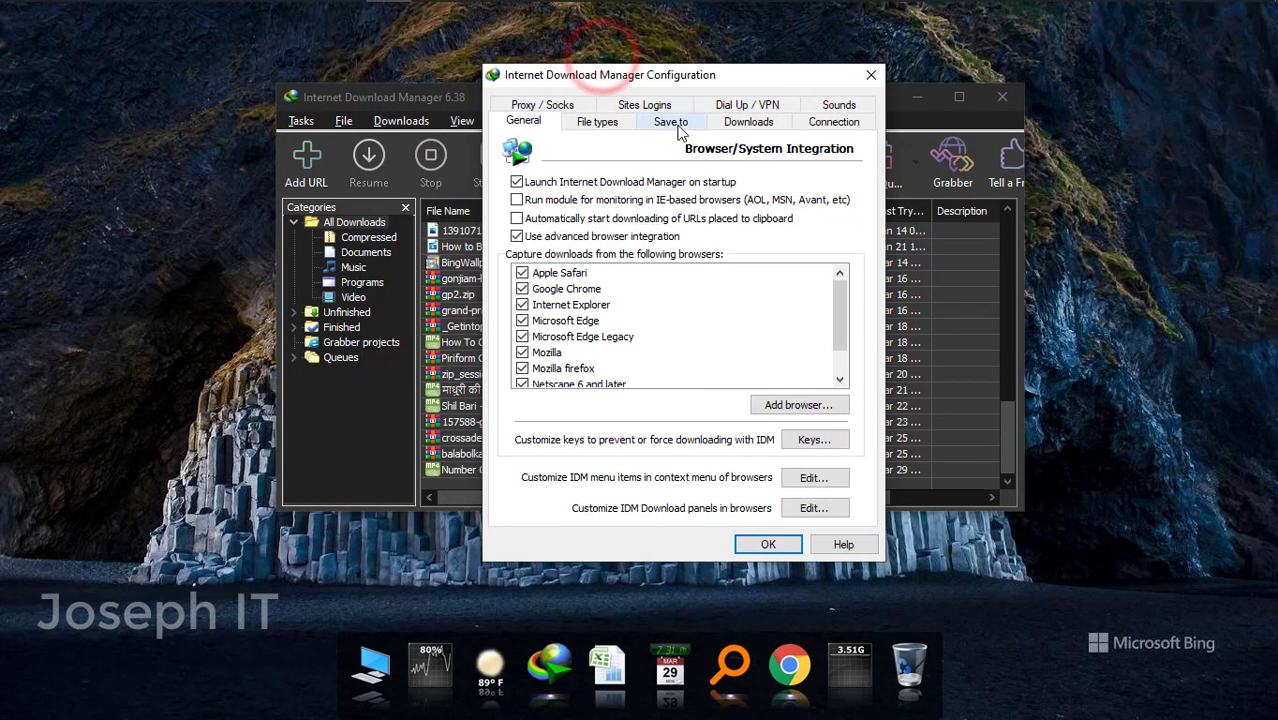
pyautogui.click(670, 122)
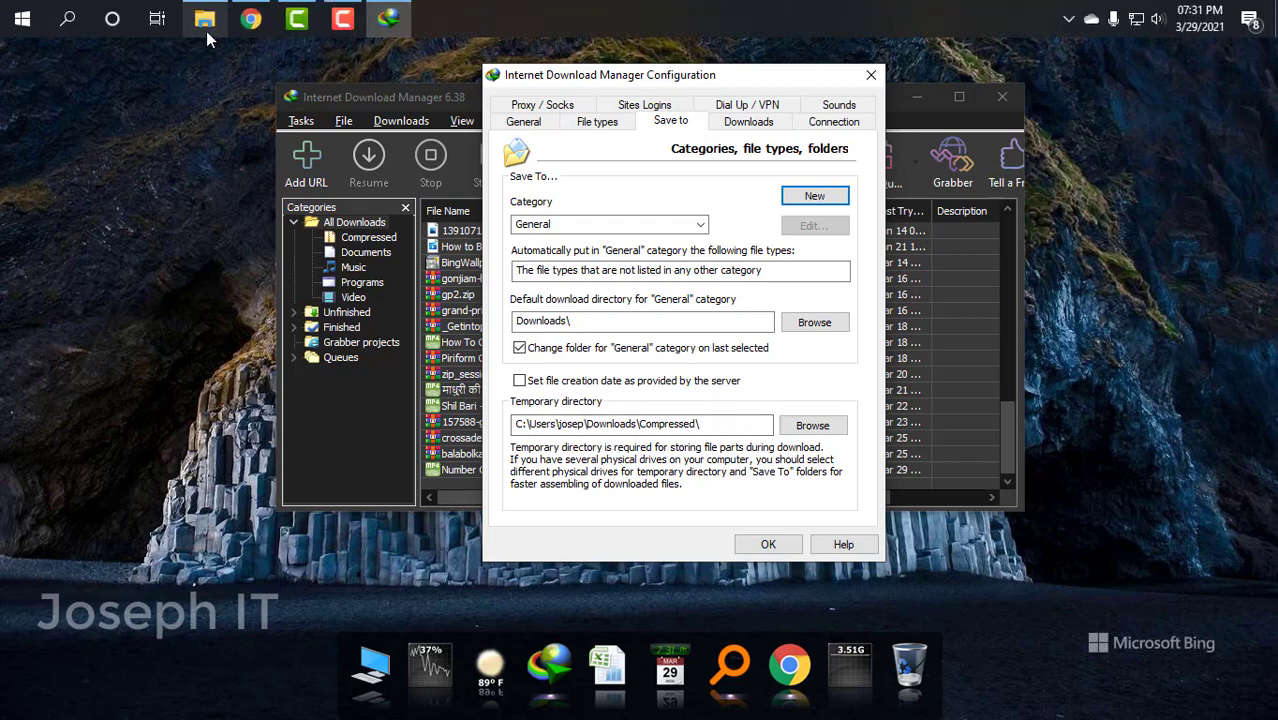
# - Compare free space on drives E and F, finding 66.8 GB free of 82.5 GB on F
pyautogui.click(204, 30)
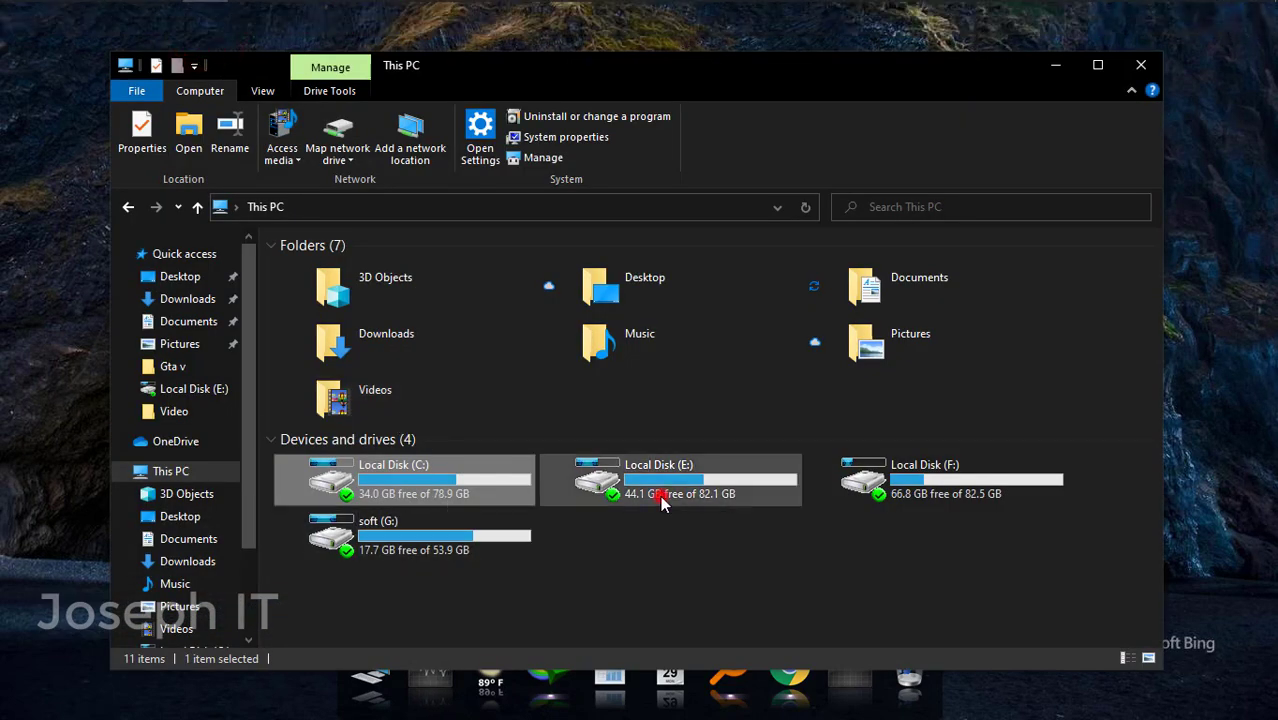
pyautogui.click(660, 497)
pyautogui.click(880, 484)
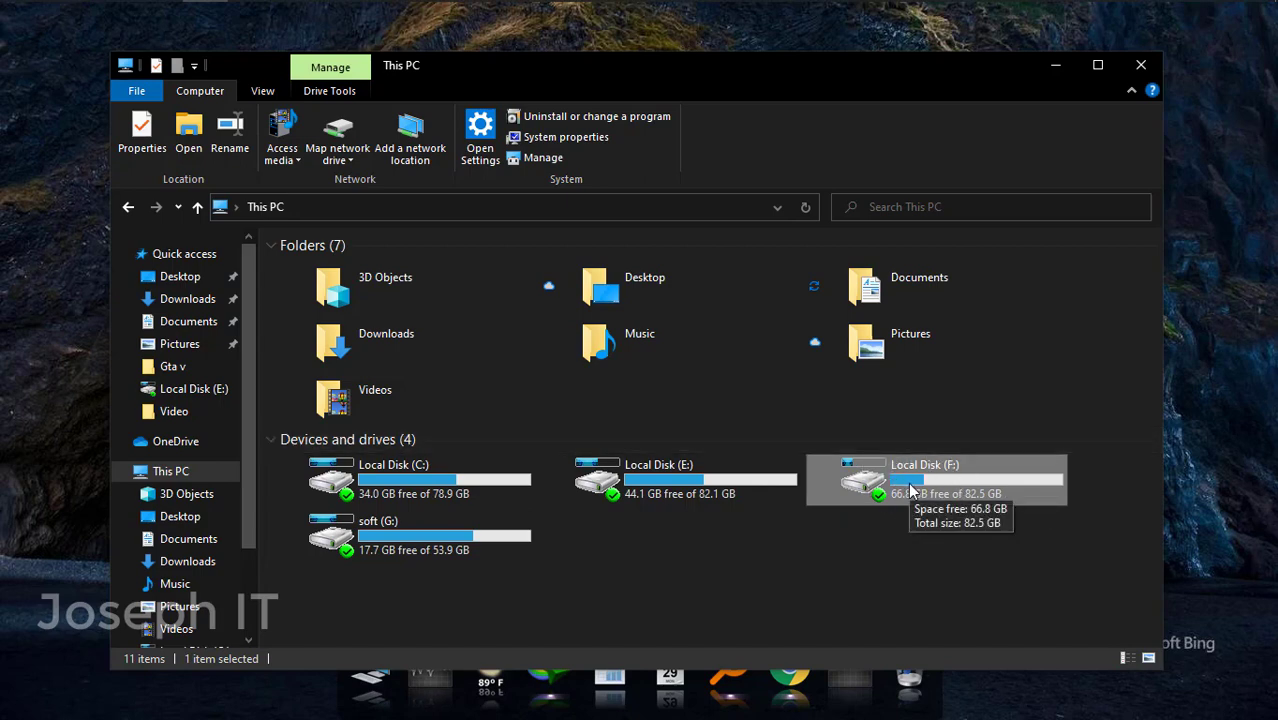
pyautogui.click(1055, 64)
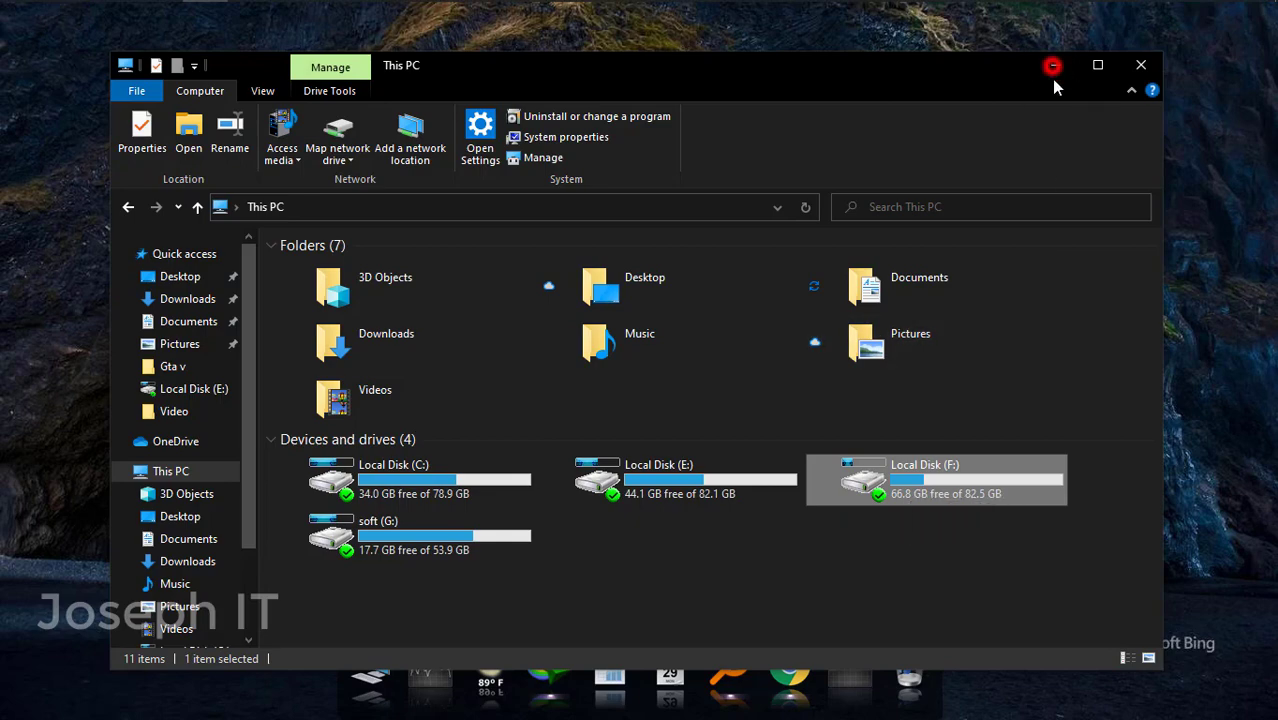
pyautogui.click(813, 426)
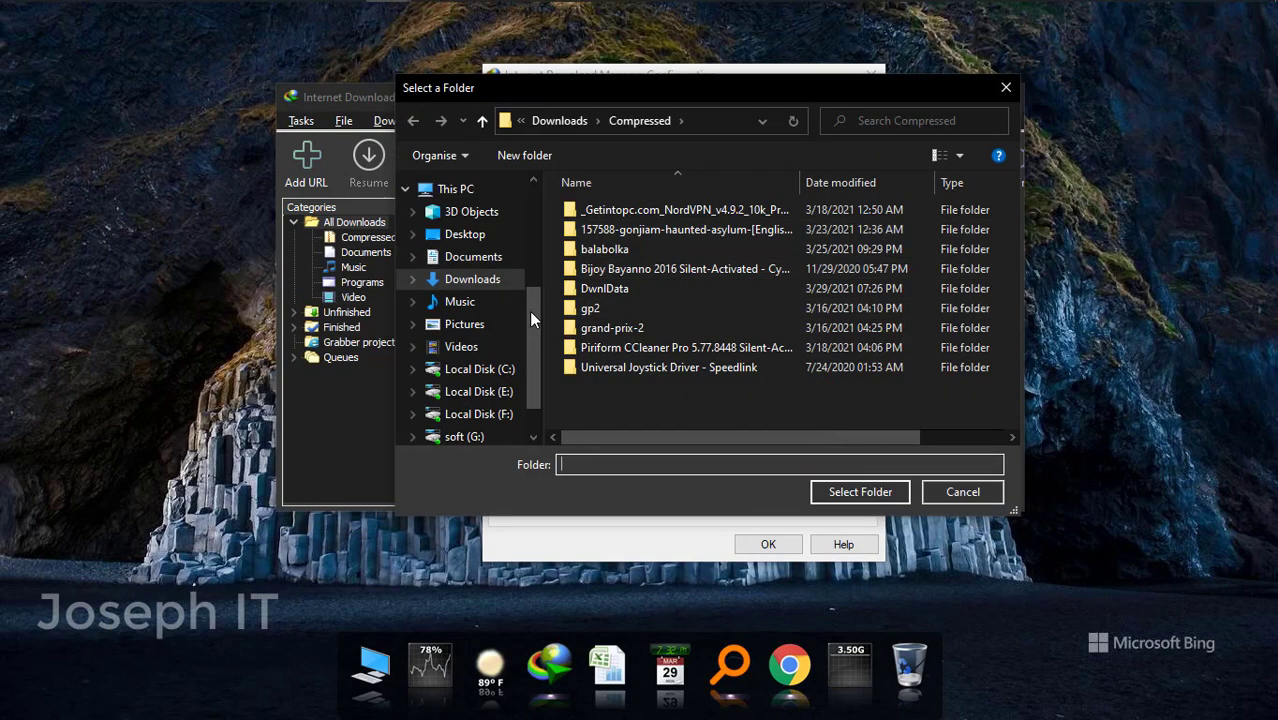
# - Create a new folder named IDM on drive F: in the Select a Folder dialog
pyautogui.scroll(-2, 531, 346)
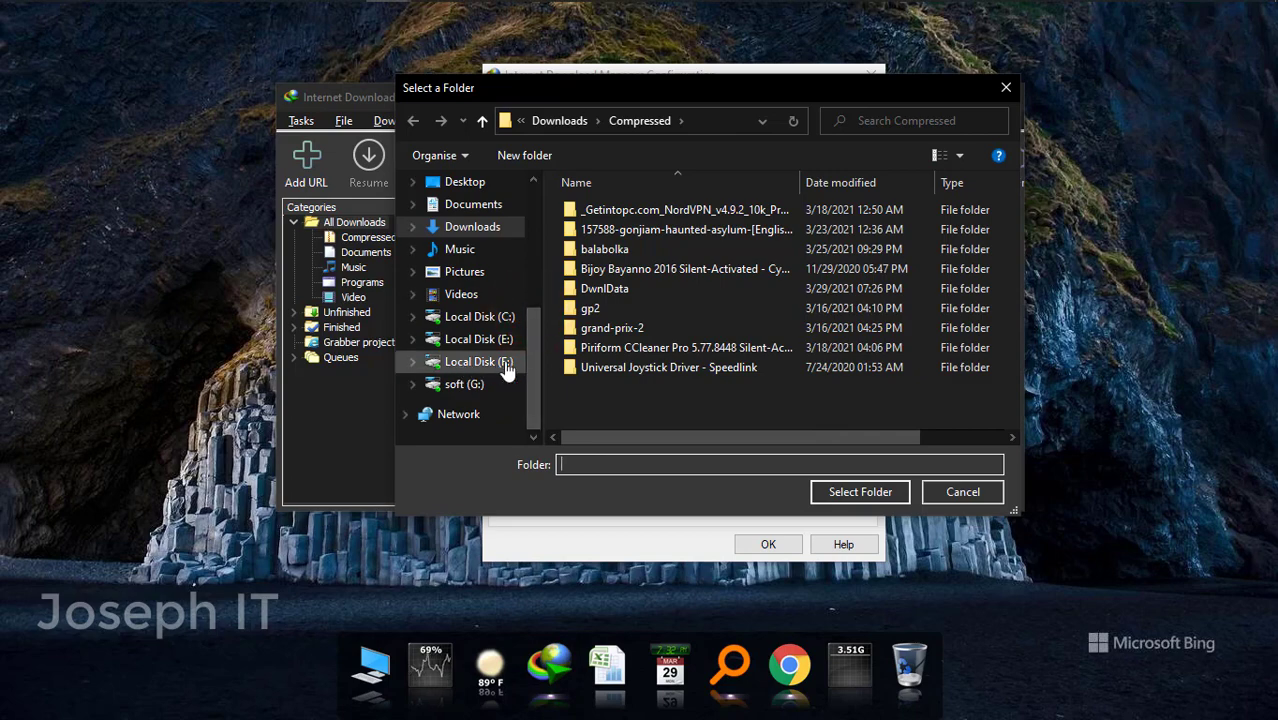
pyautogui.click(512, 371)
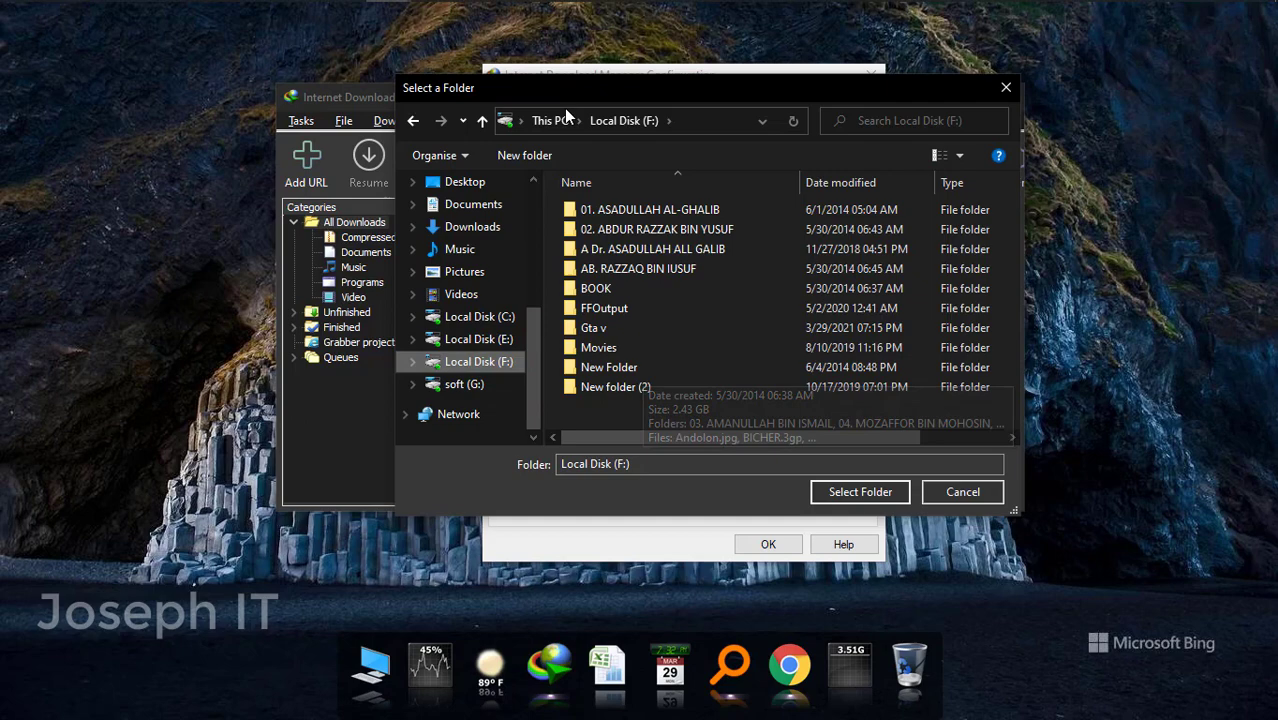
pyautogui.rightClick(638, 418)
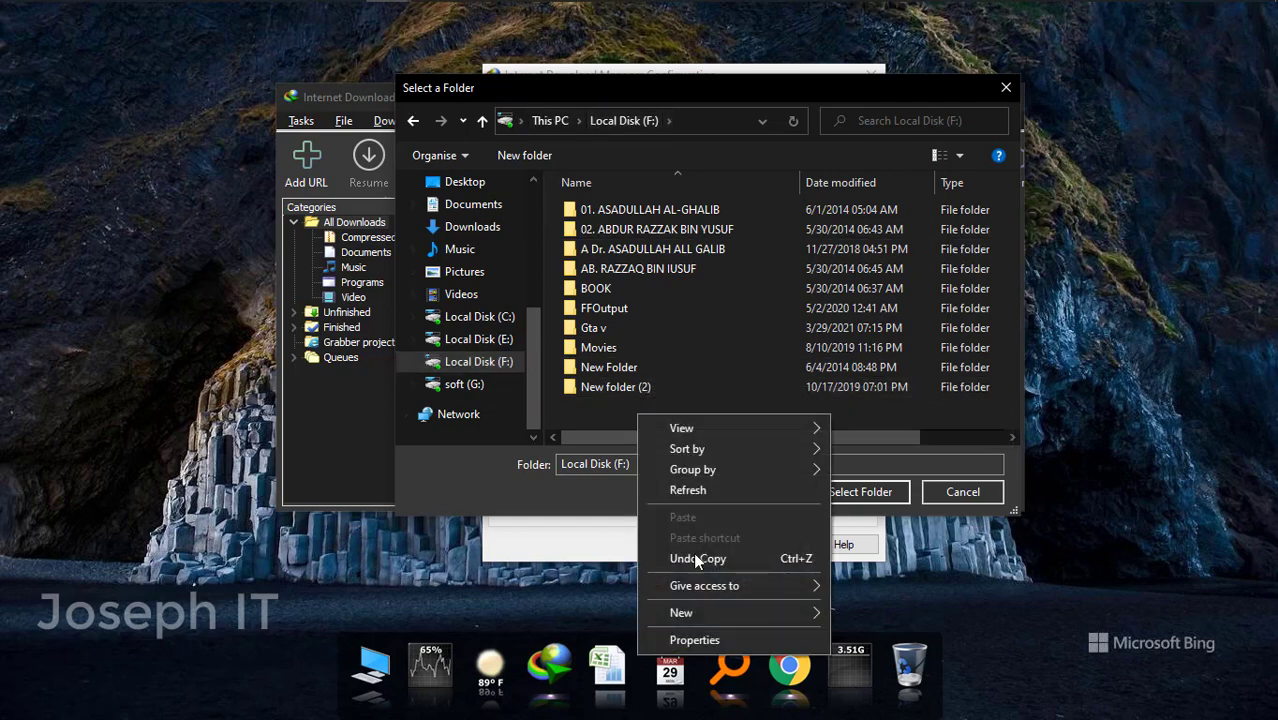
pyautogui.click(700, 612)
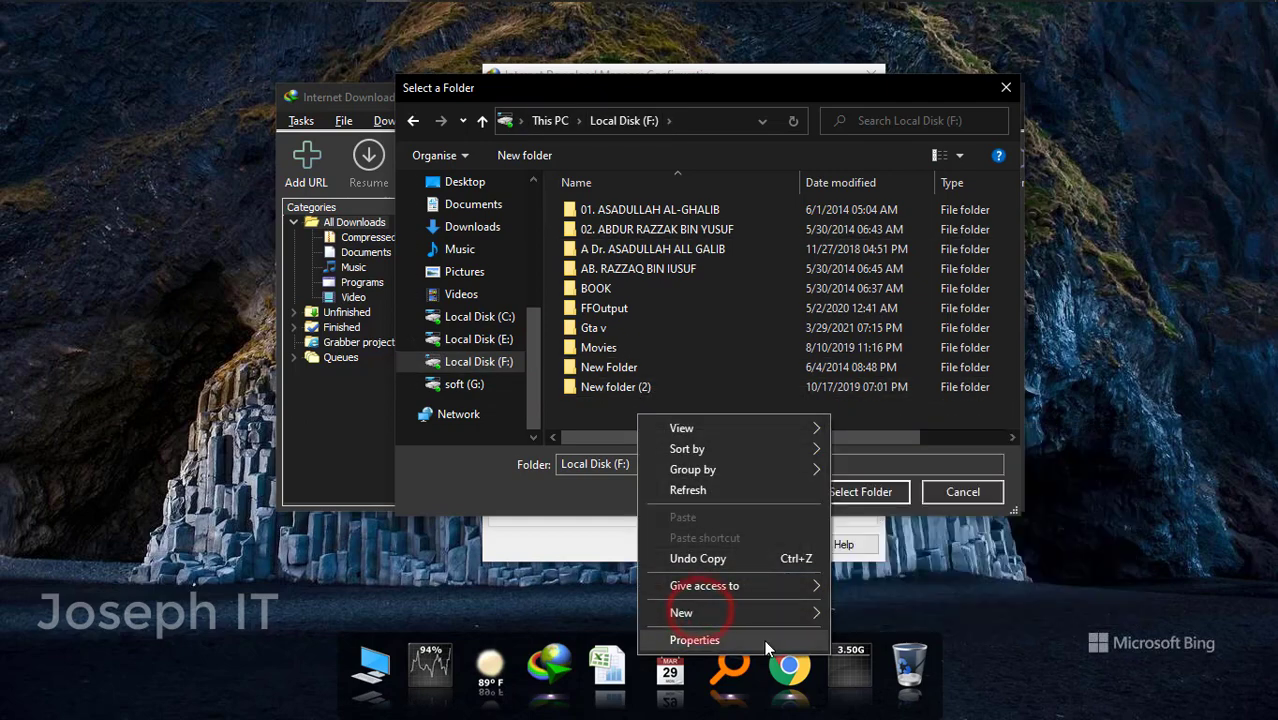
pyautogui.click(770, 610)
pyautogui.moveTo(816, 612)
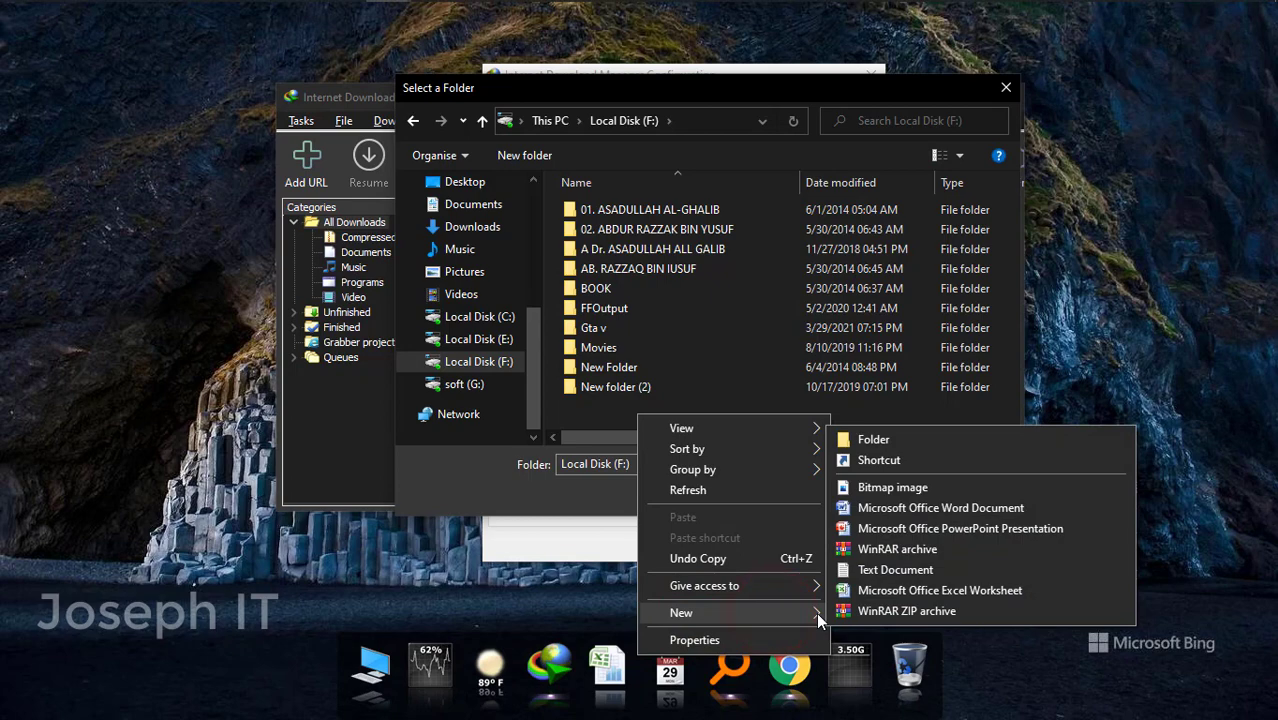
pyautogui.click(875, 437)
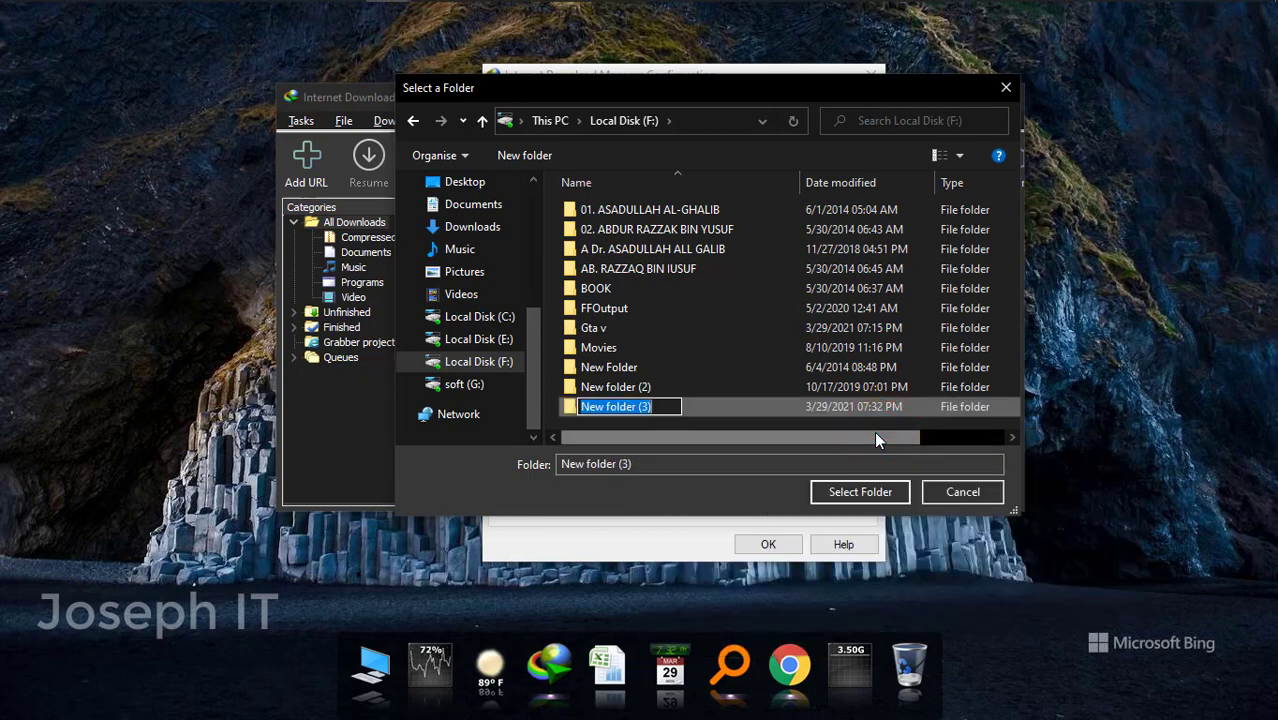
pyautogui.write('IDM')
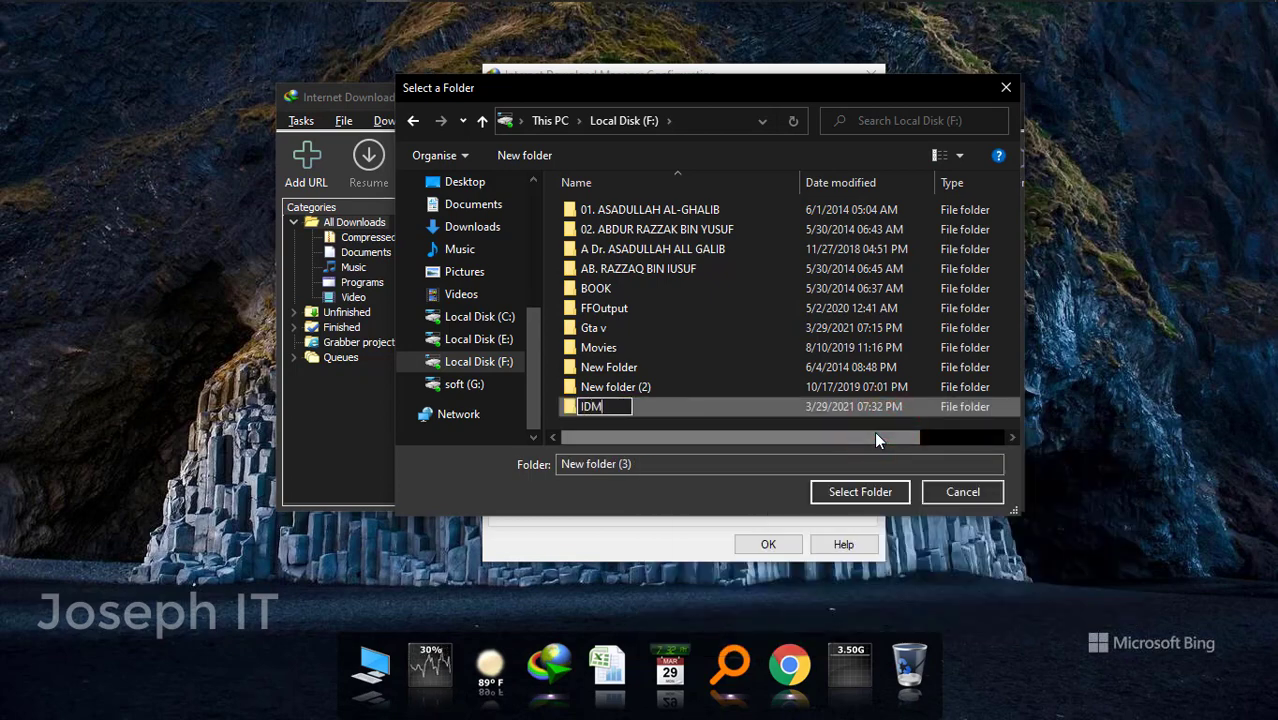
pyautogui.click(843, 495)
# - Apply F:\IDM as the temporary directory, confirm it on the Save to page, then minimize IDM
pyautogui.click(840, 494)
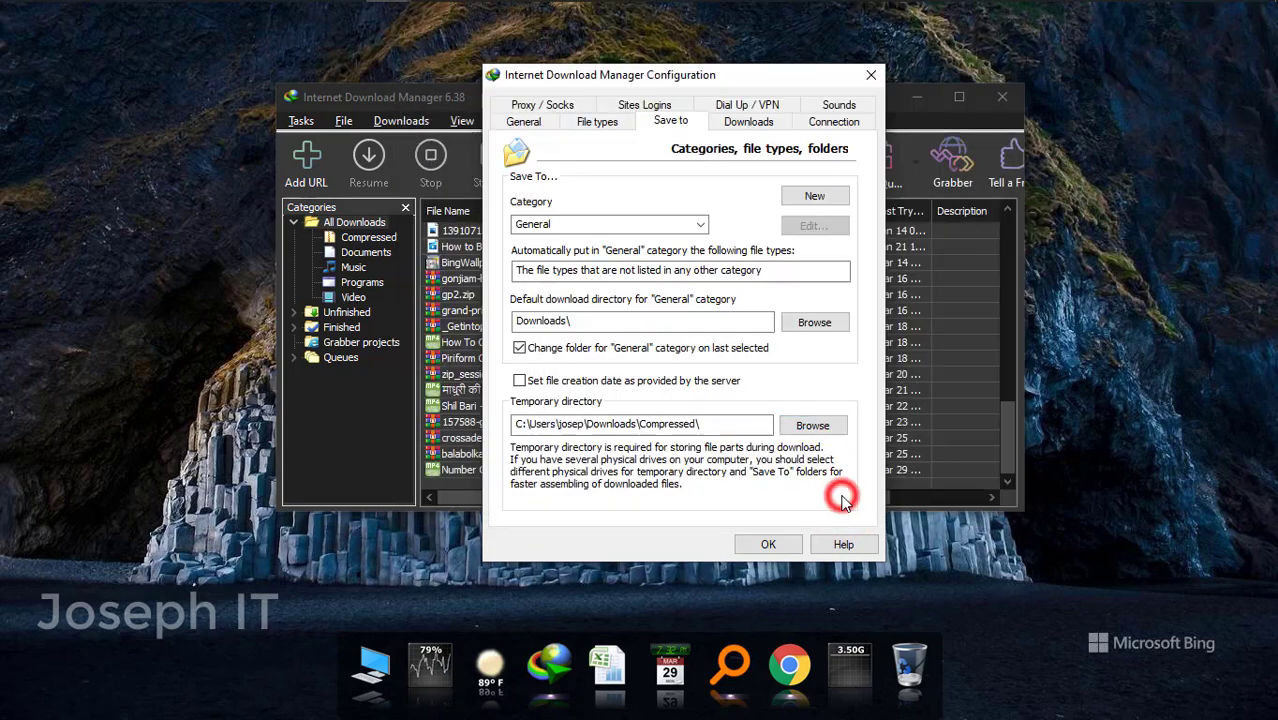
pyautogui.click(782, 545)
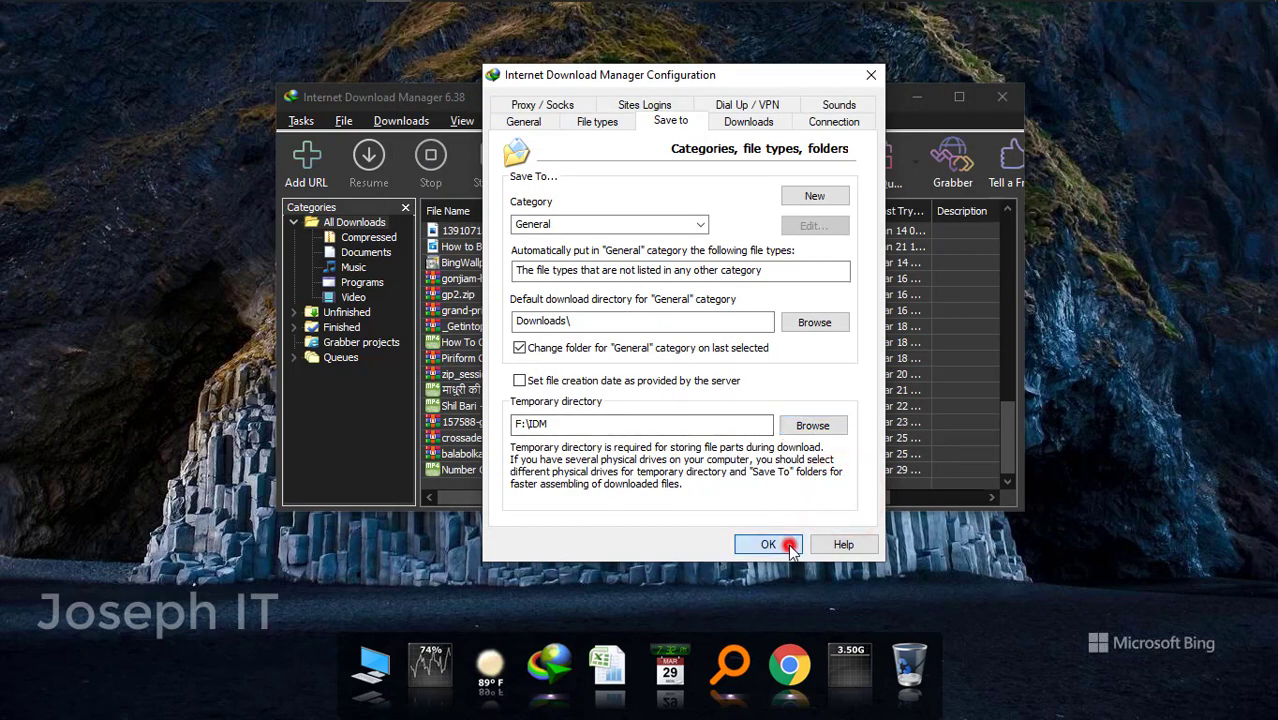
pyautogui.click(399, 119)
pyautogui.click(415, 361)
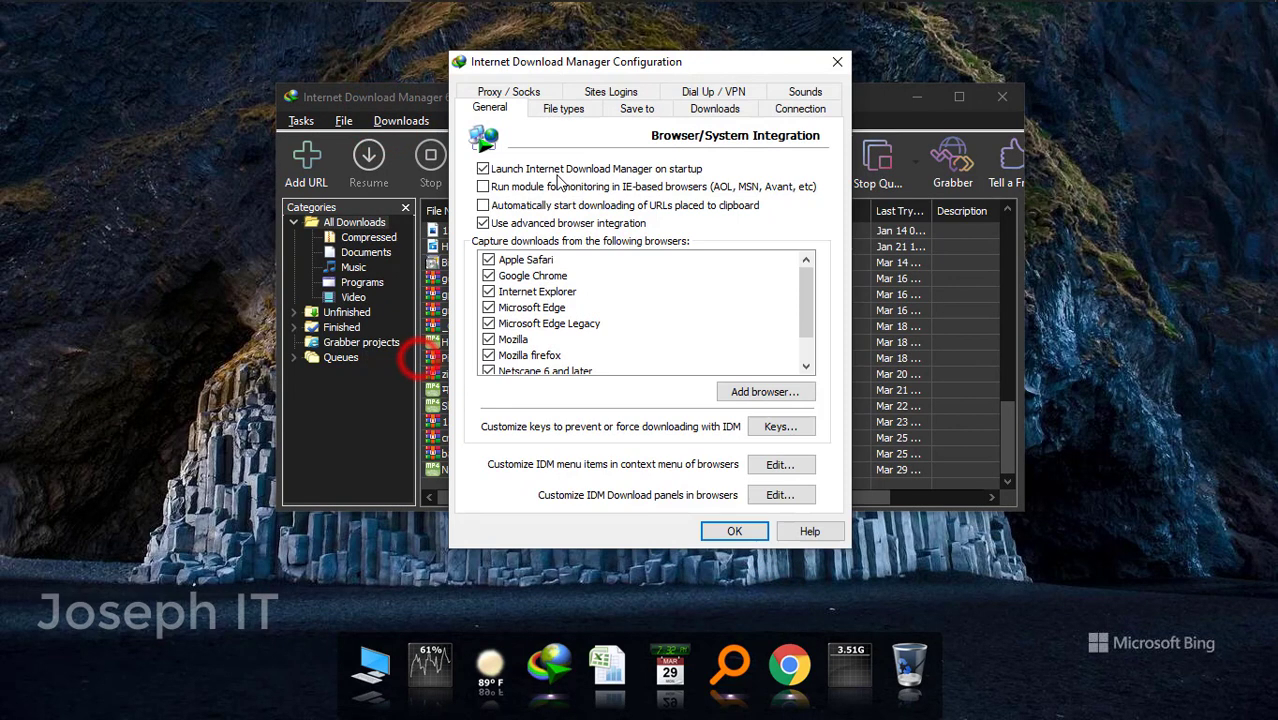
pyautogui.click(637, 107)
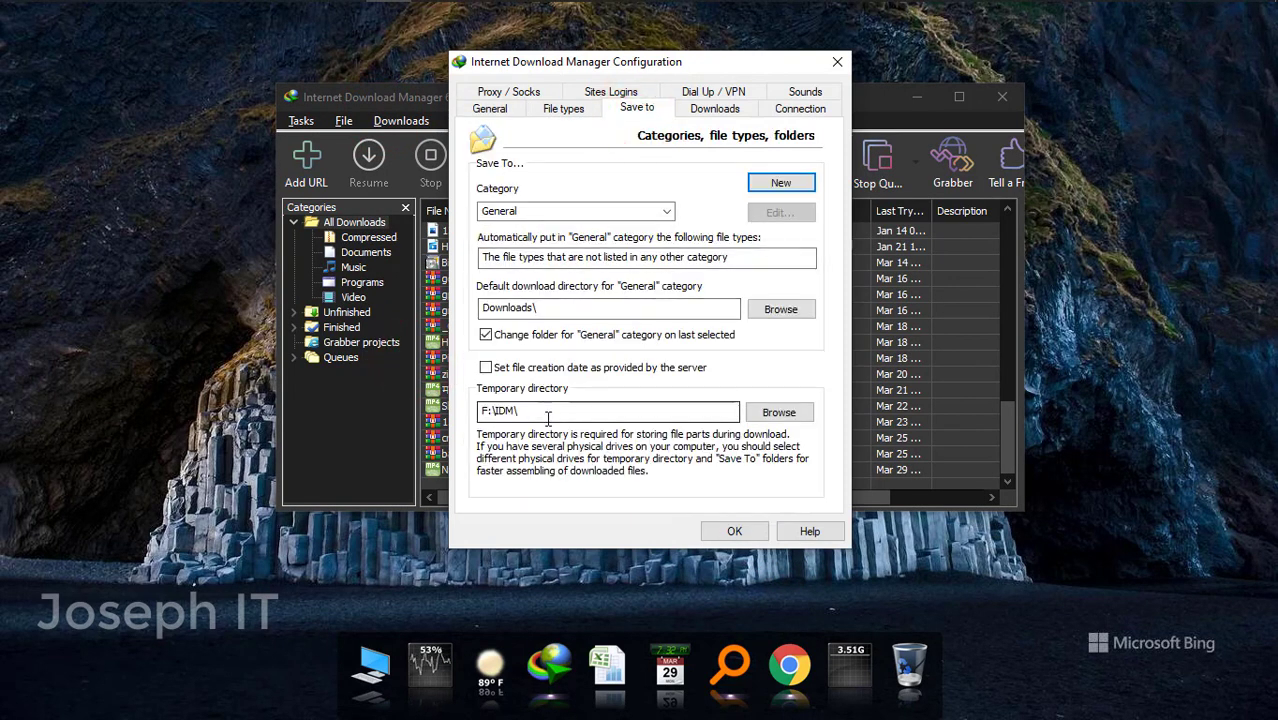
pyautogui.click(834, 60)
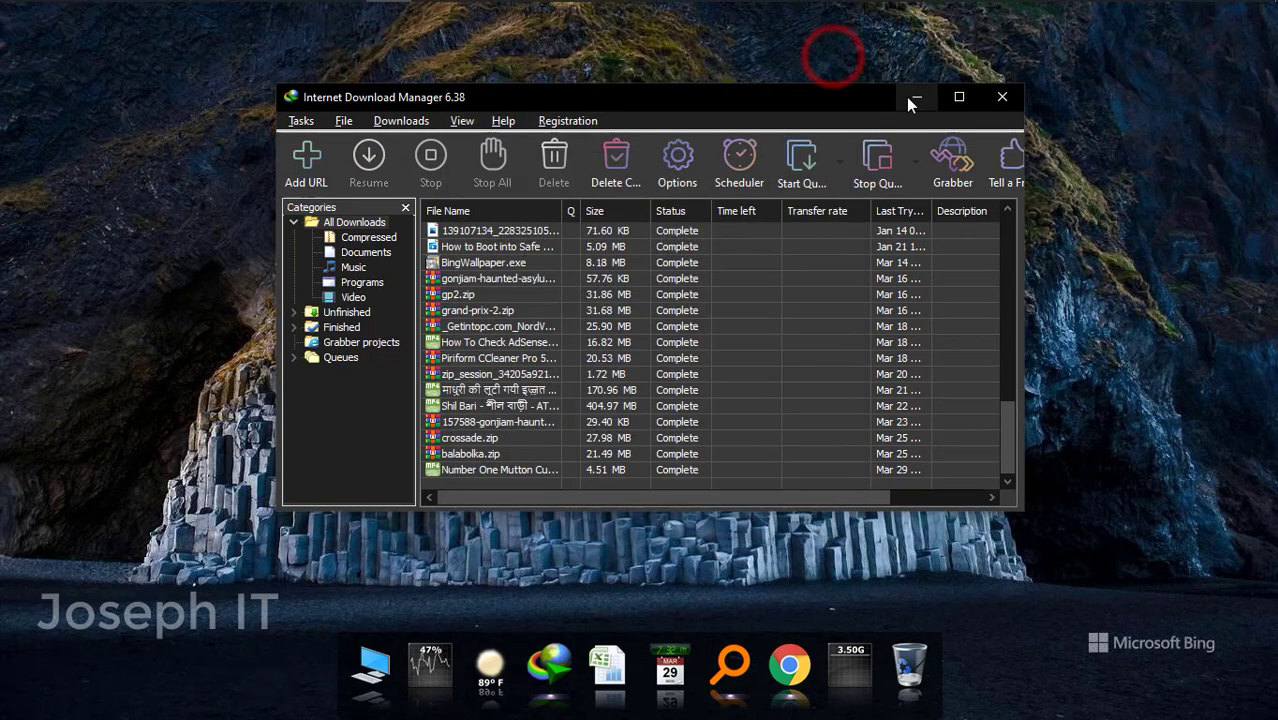
pyautogui.click(906, 97)
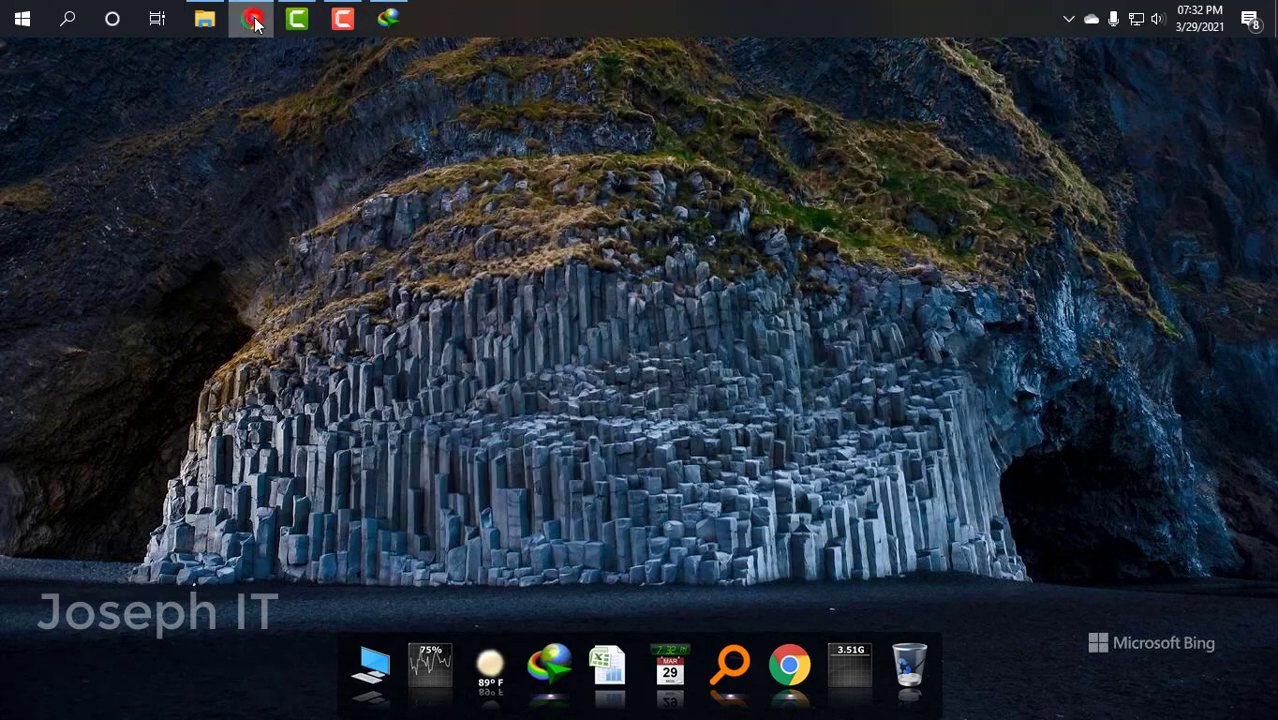
# - Restore Chrome, close the tutorial site tab, and re-trigger the 36.15 GB GTA V download
pyautogui.click(253, 18)
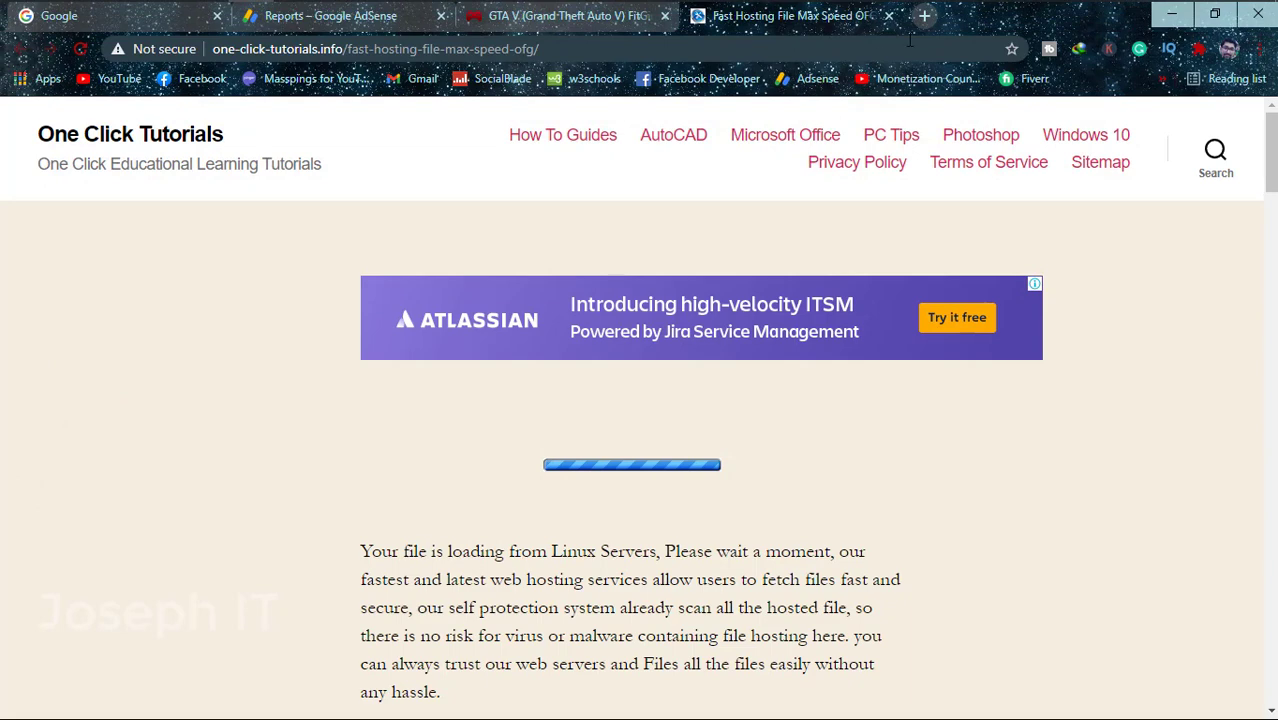
pyautogui.click(889, 16)
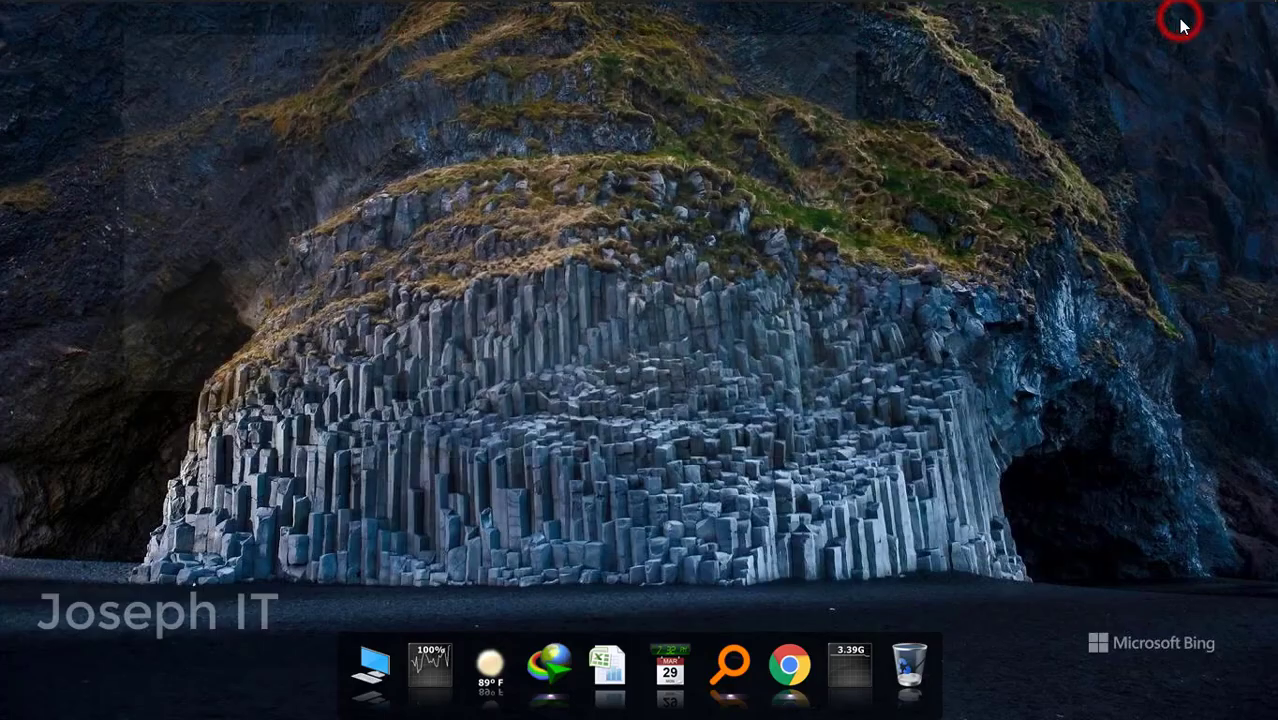
pyautogui.moveTo(445, 30)
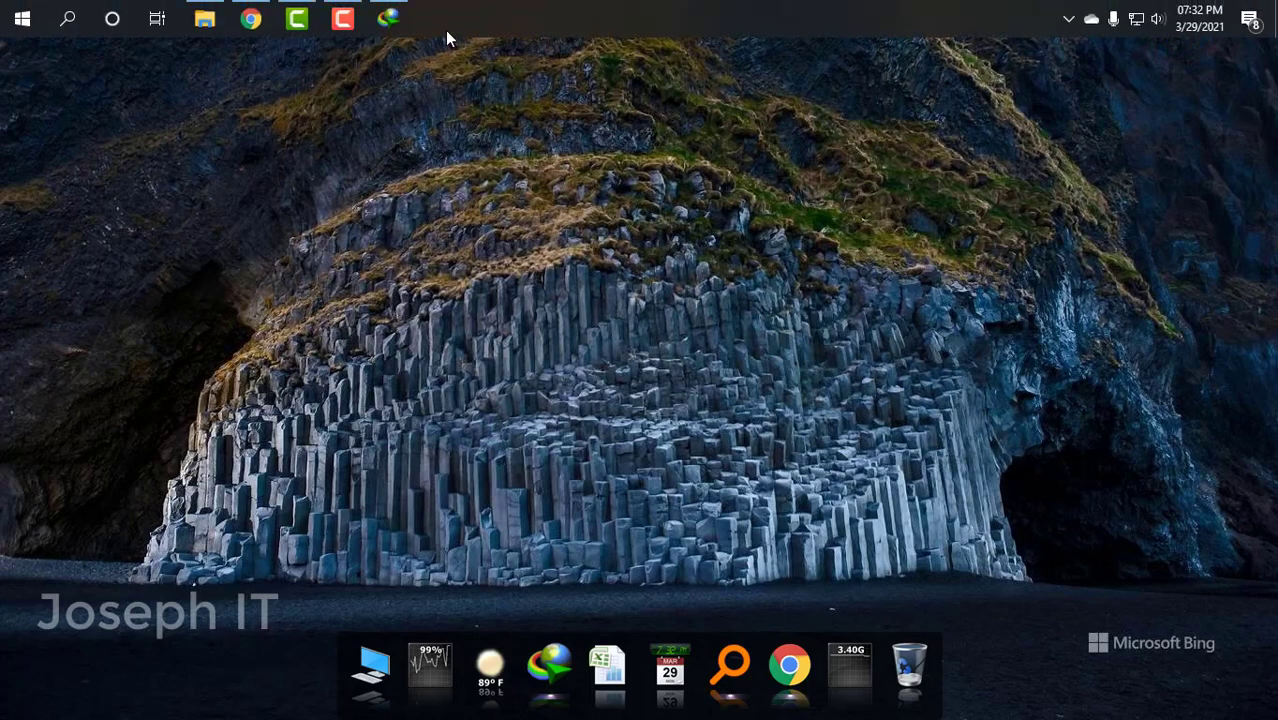
pyautogui.click(251, 14)
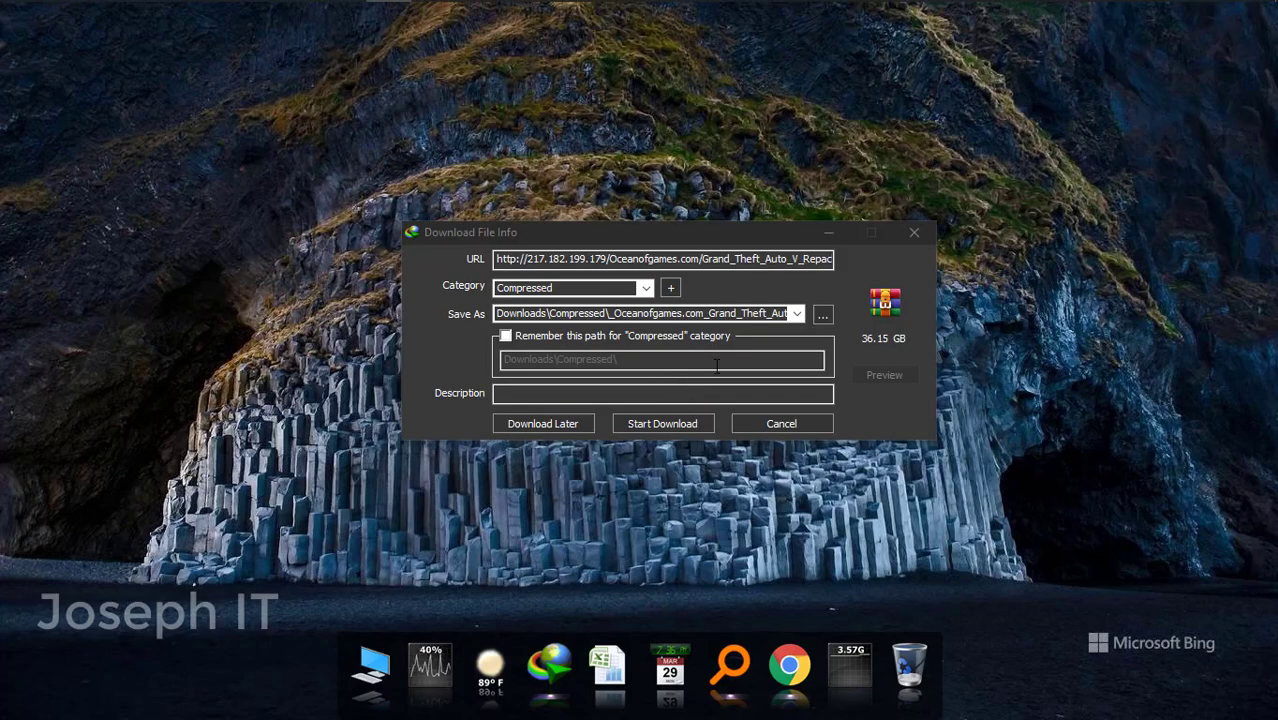
# - Change the GTA V Repack zip's save location from Downloads\Compressed to F:\IDM
pyautogui.click(826, 316)
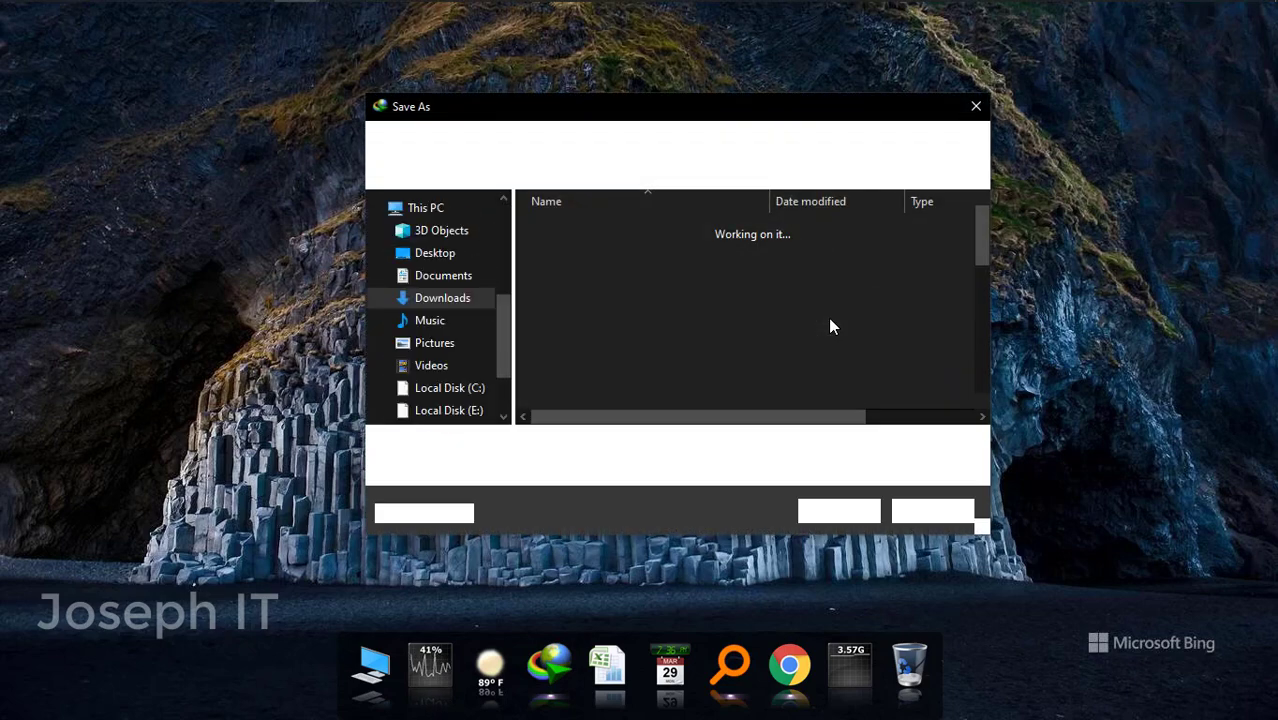
pyautogui.scroll(-2, 495, 350)
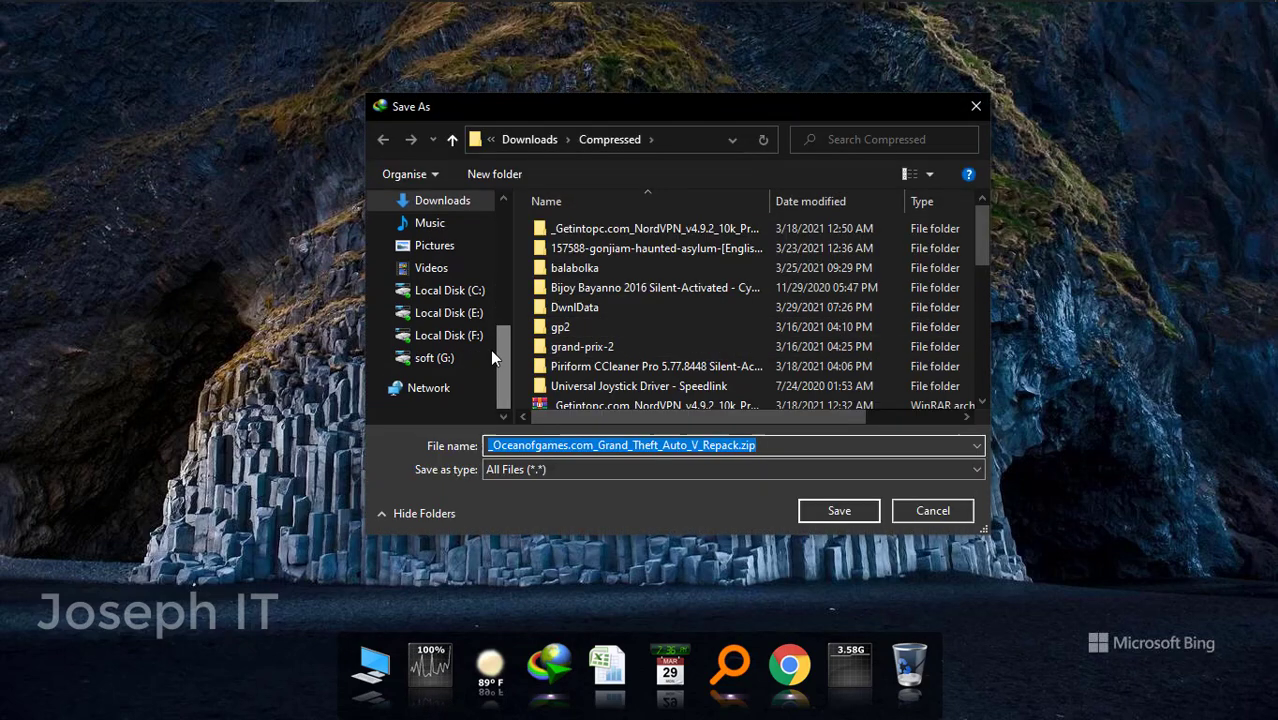
pyautogui.click(448, 335)
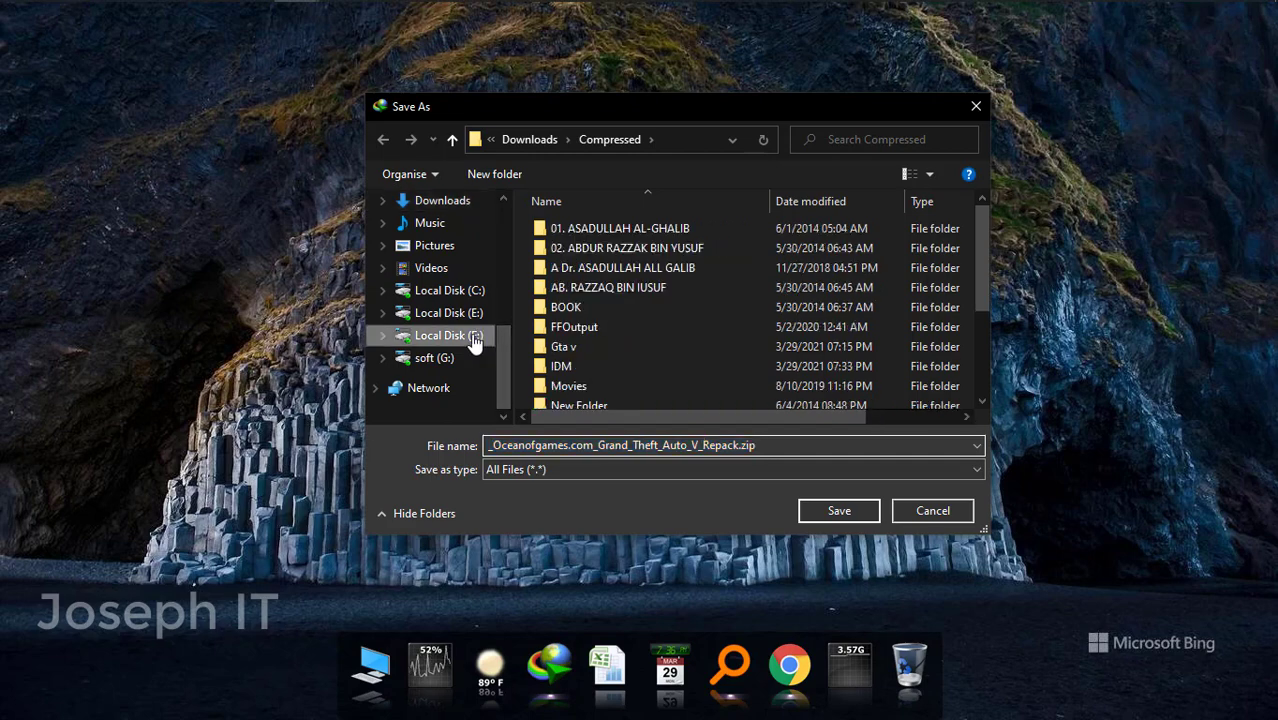
pyautogui.scroll(-1, 565, 320)
pyautogui.click(565, 320)
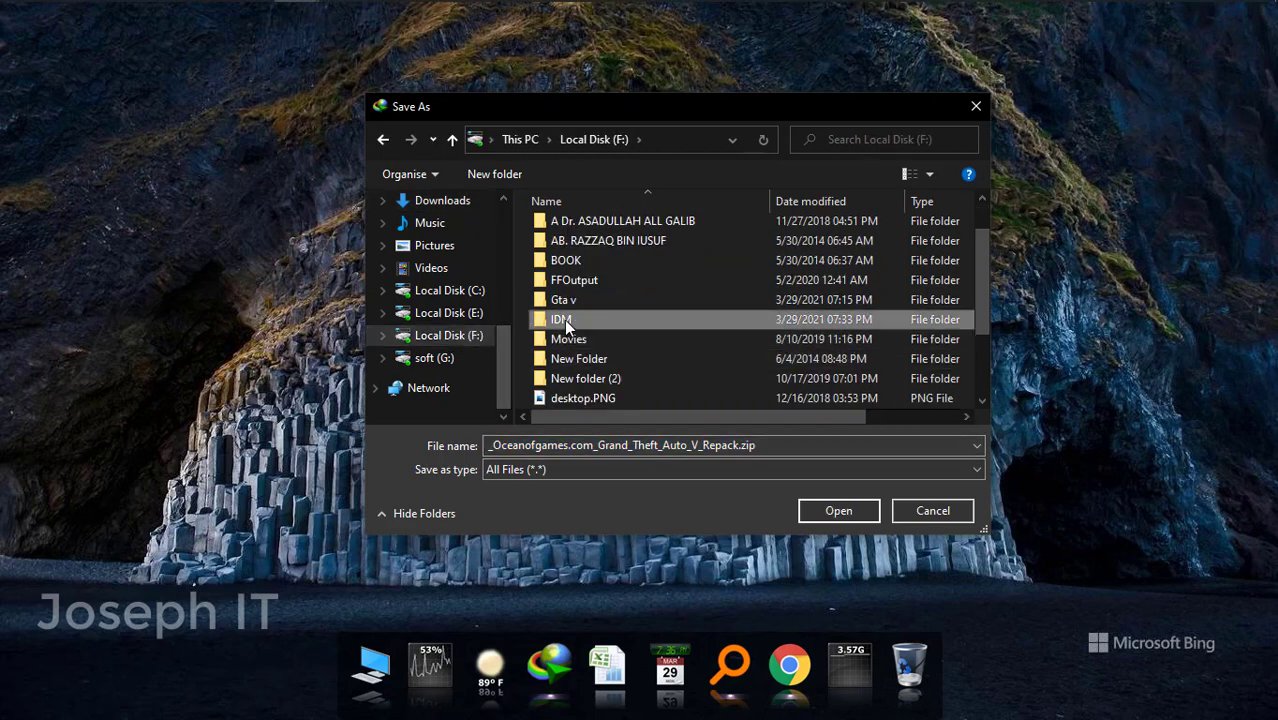
pyautogui.click(838, 511)
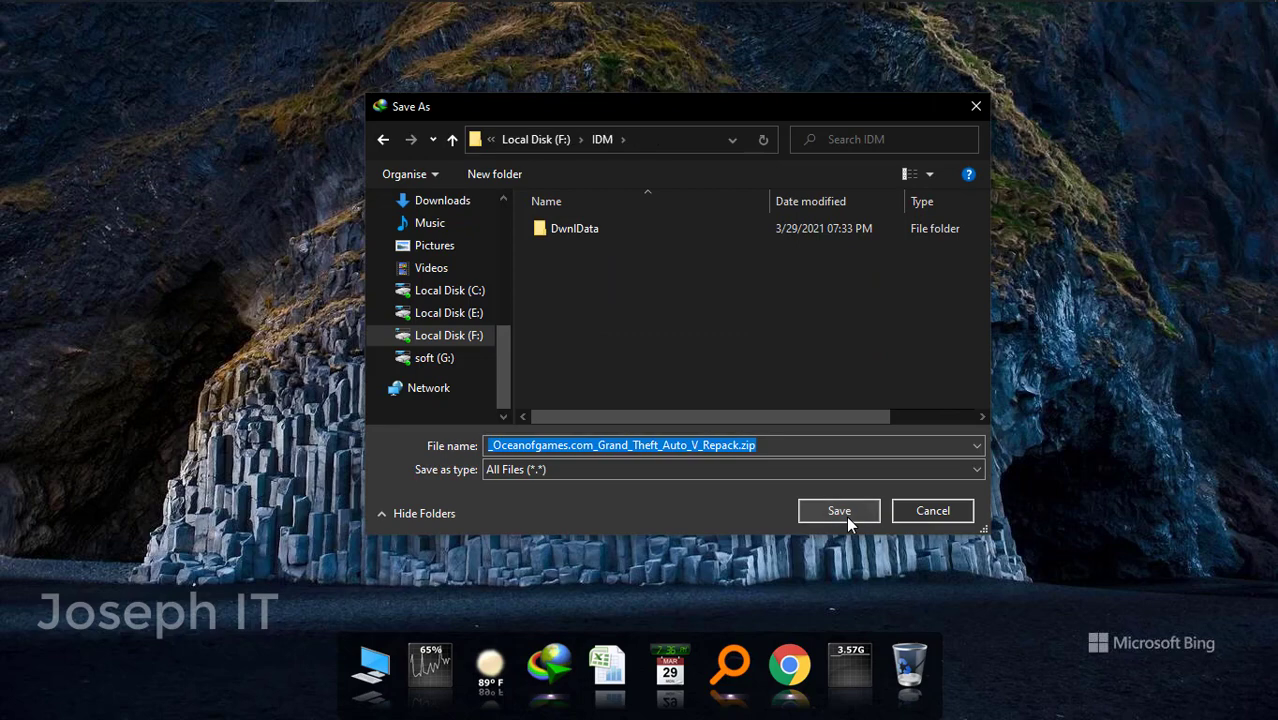
pyautogui.click(846, 516)
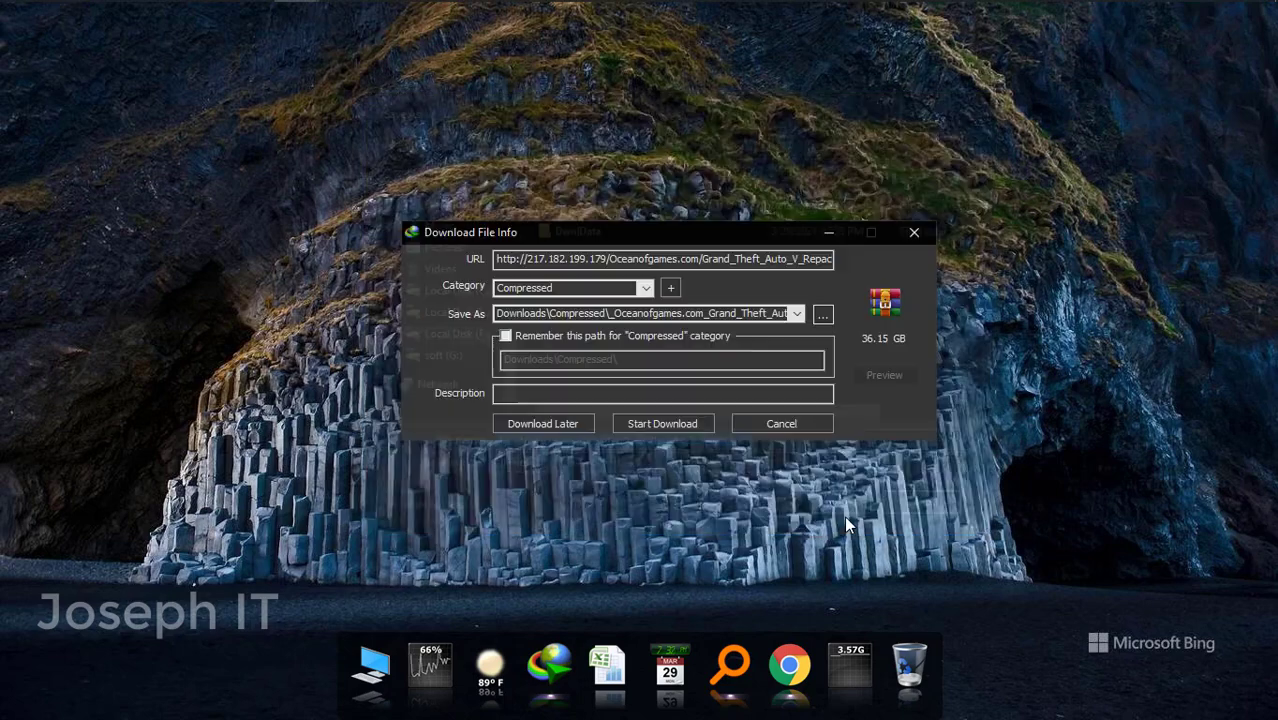
# - Start the GTA V zip download into F:\IDM, pause it at 0.10%, and move the progress window aside
pyautogui.click(666, 423)
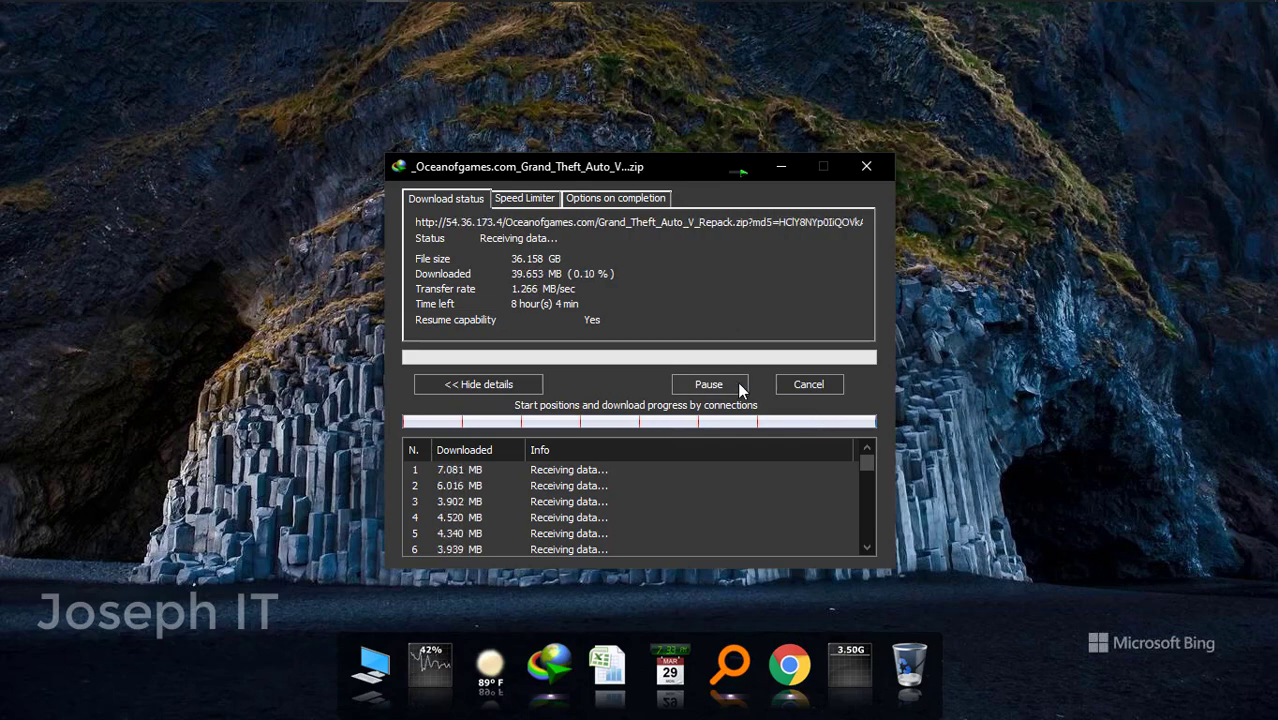
pyautogui.click(739, 384)
pyautogui.moveTo(680, 172); pyautogui.dragTo(724, 162)
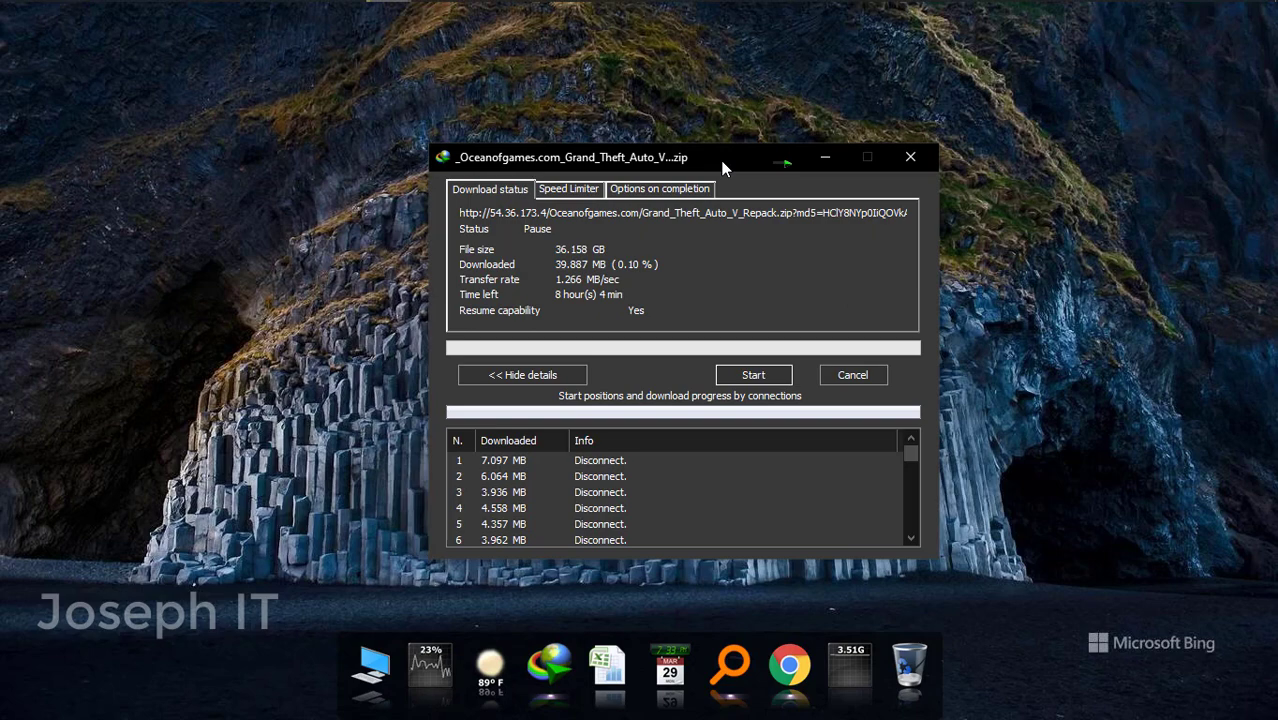
pyautogui.click(827, 157)
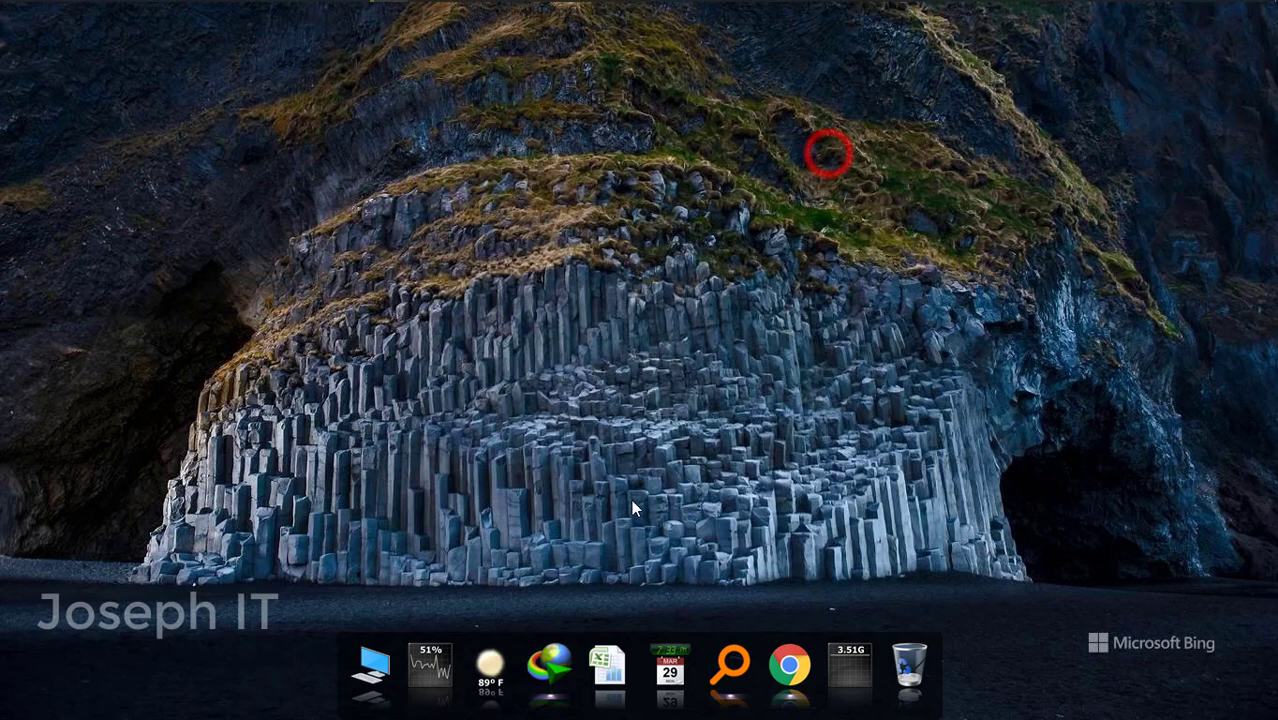